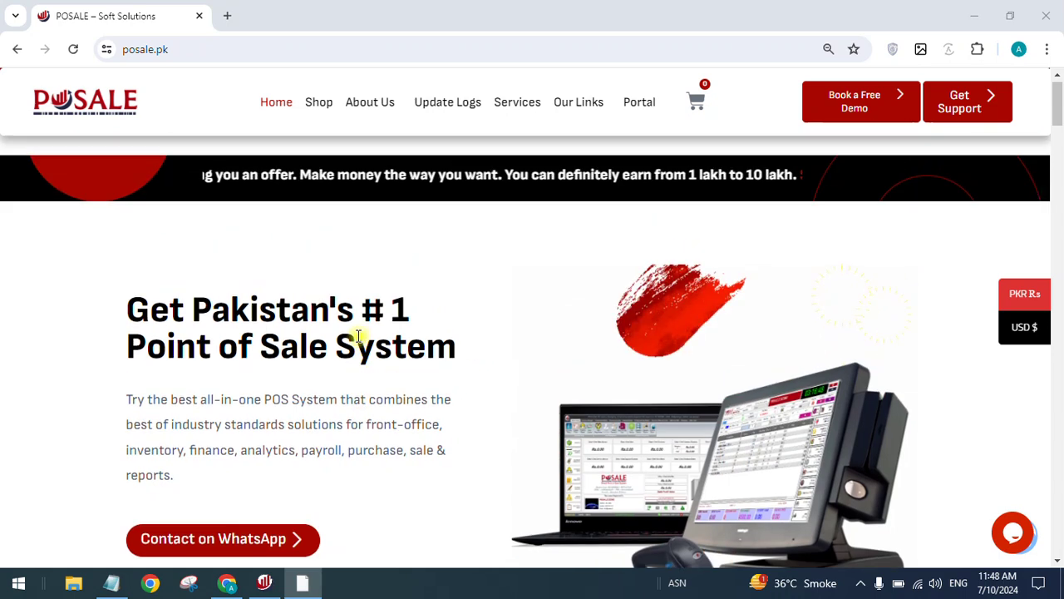
Step: Scroll through the open web page in Chrome
scroll(392, 340, "down", 3)
scroll(515, 353, "down", 2)
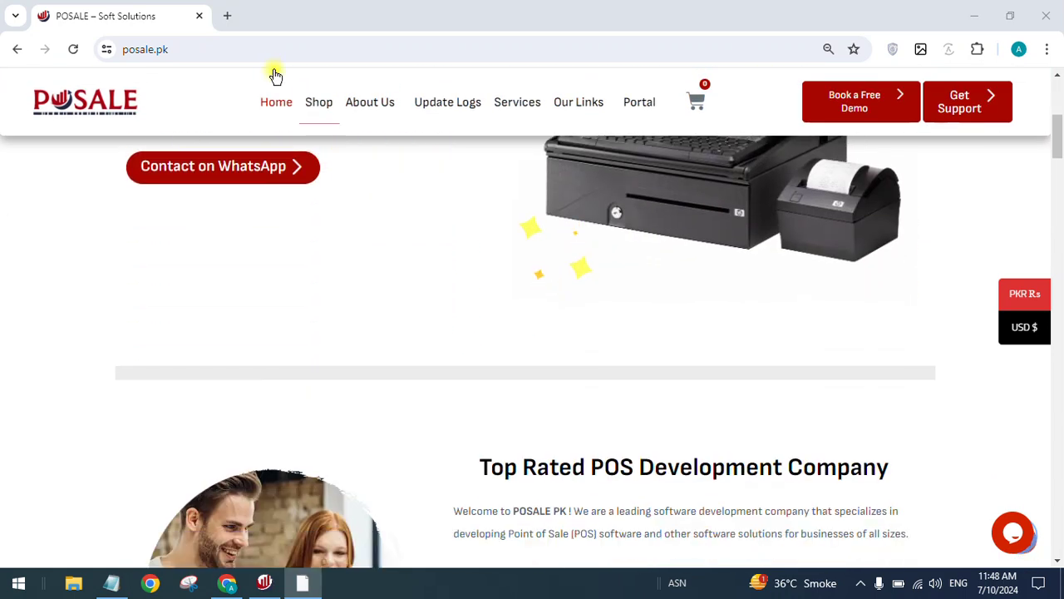
left_click(264, 52)
left_click(269, 269)
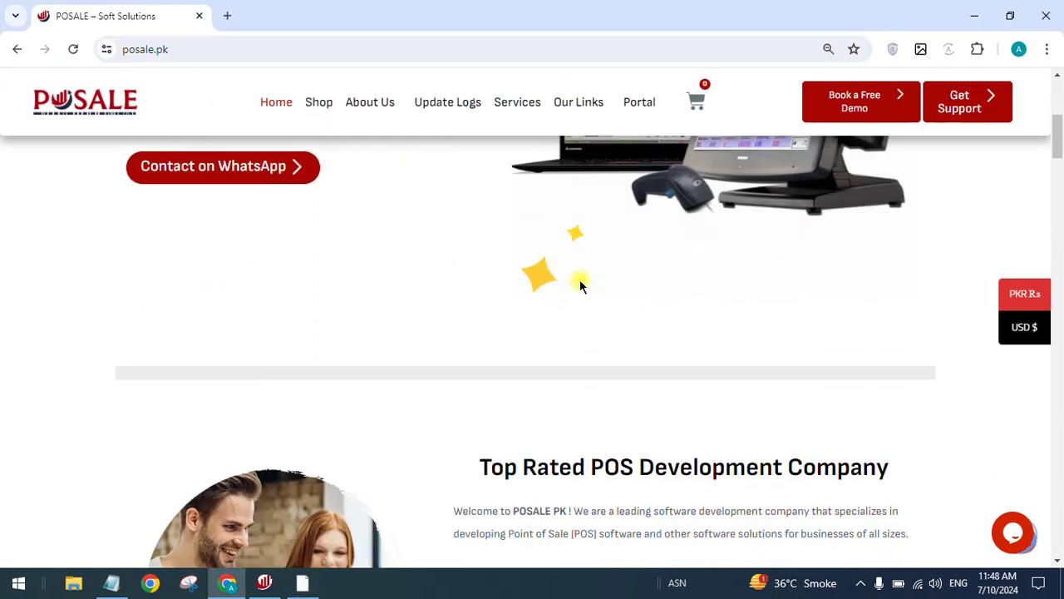
scroll(551, 375, "down", 5)
scroll(666, 383, "down", 3)
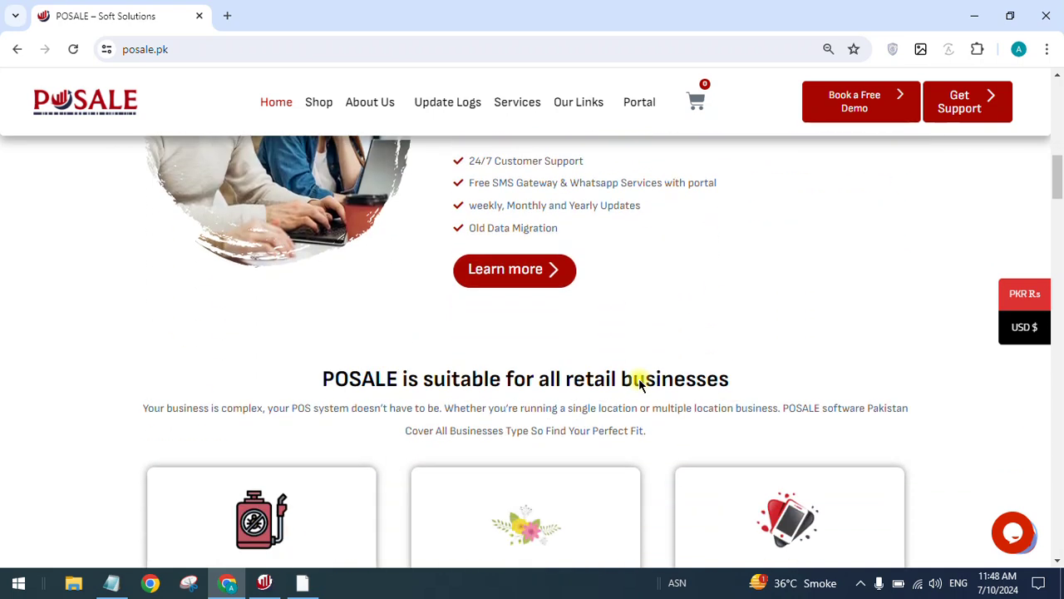
scroll(715, 333, "down", 2)
scroll(592, 375, "down", 4)
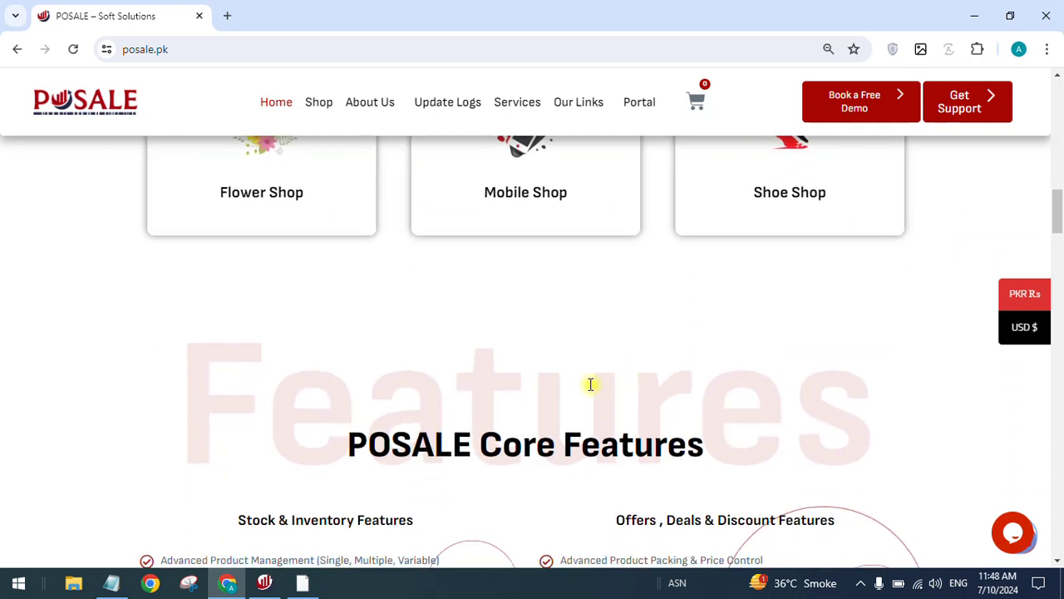
scroll(592, 376, "up", 1)
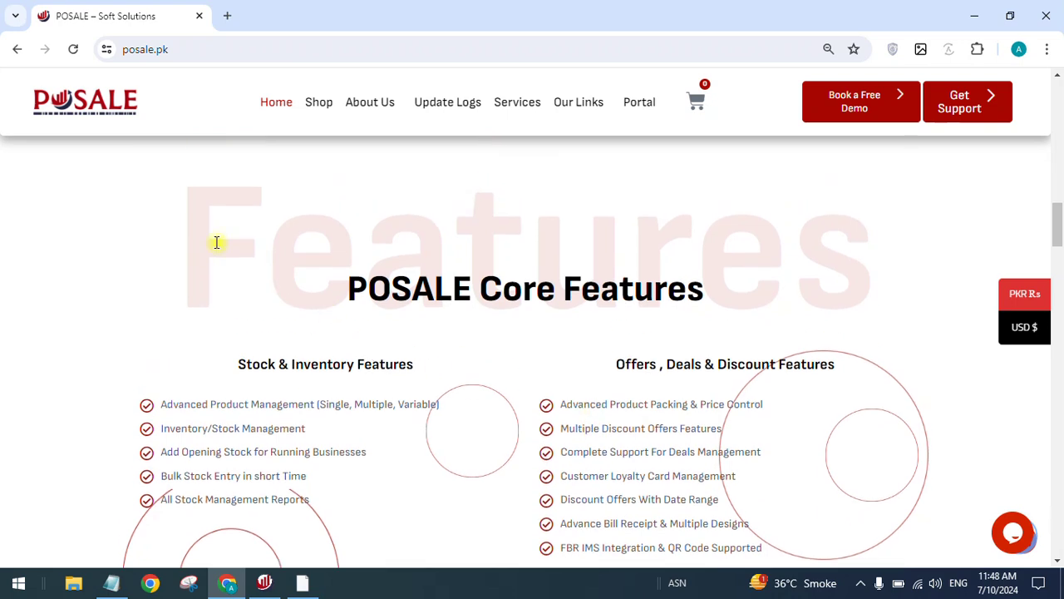
left_click_drag(214, 241, 890, 247)
left_click(632, 387)
scroll(628, 421, "down", 3)
scroll(628, 422, "down", 6)
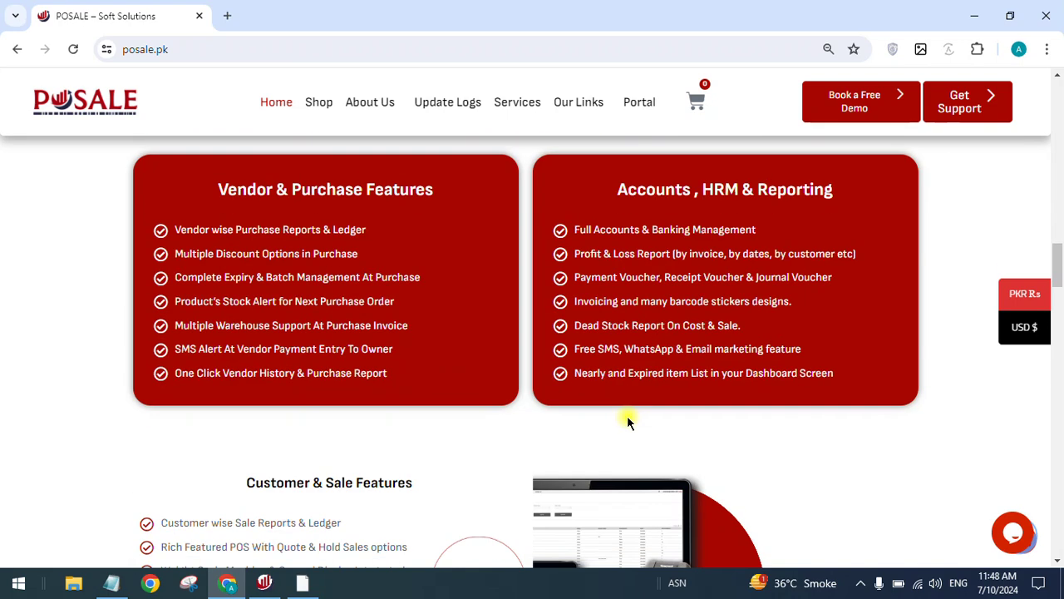
scroll(427, 401, "down", 1)
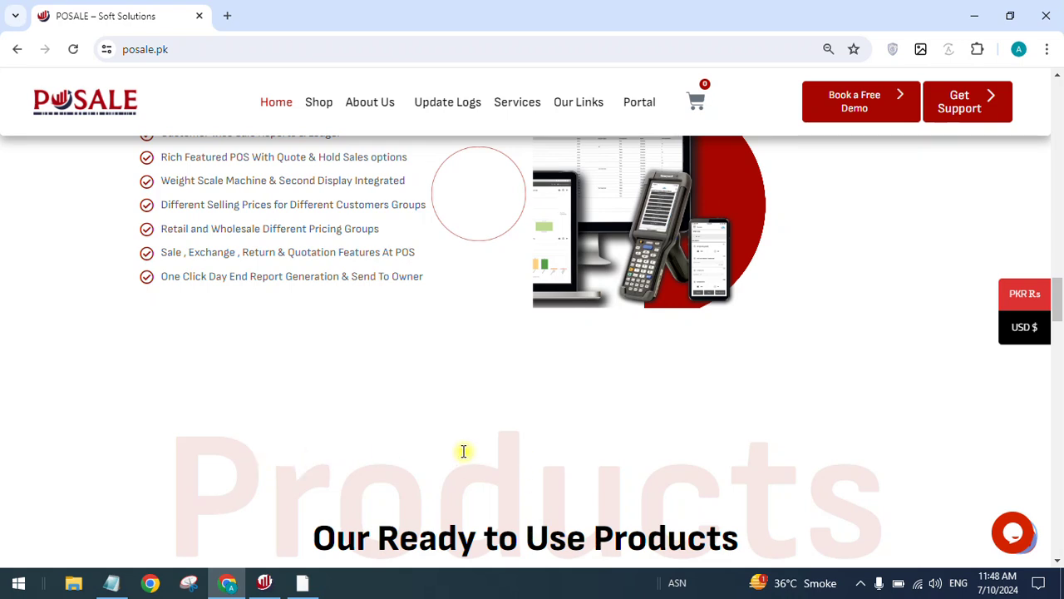
scroll(428, 478, "down", 1)
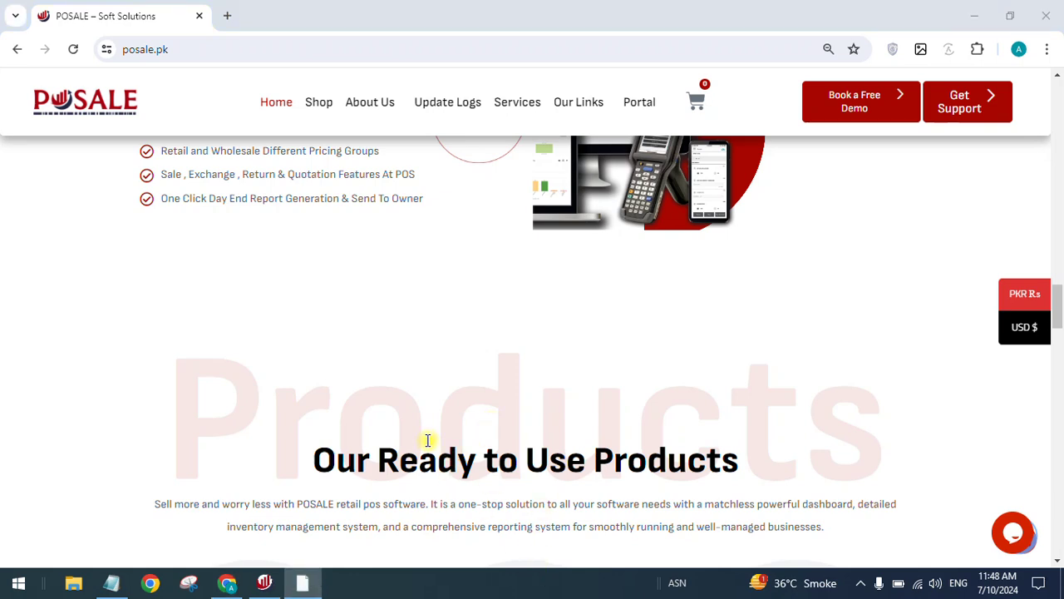
scroll(499, 432, "down", 1)
scroll(477, 440, "up", 3)
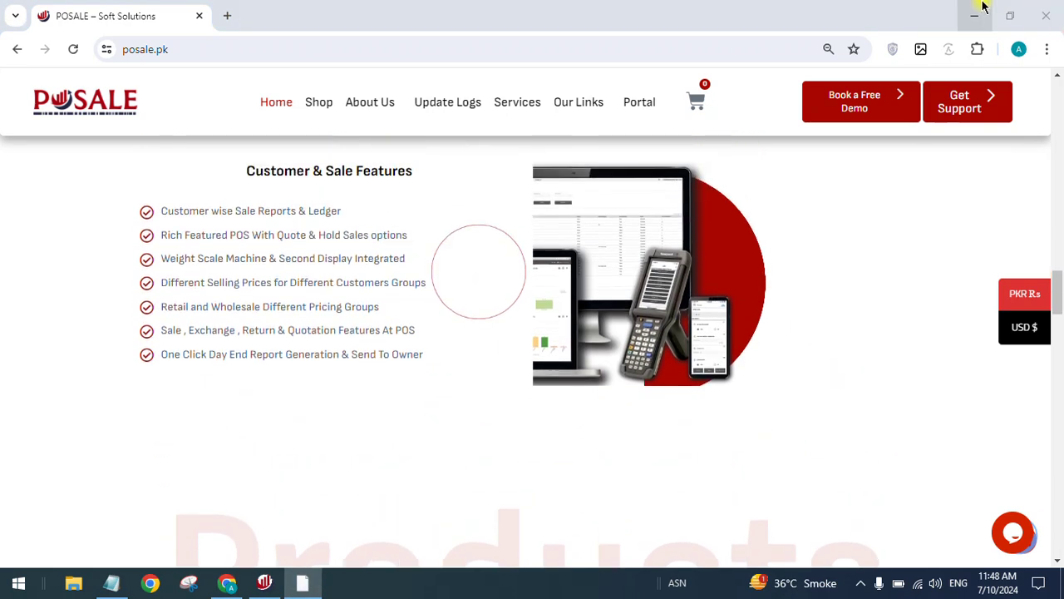
Step: Minimize Chrome, bring up the POSALE dashboard, and log out, confirming Yes
left_click(976, 12)
right_click(607, 217)
left_click(649, 262)
left_click(265, 582)
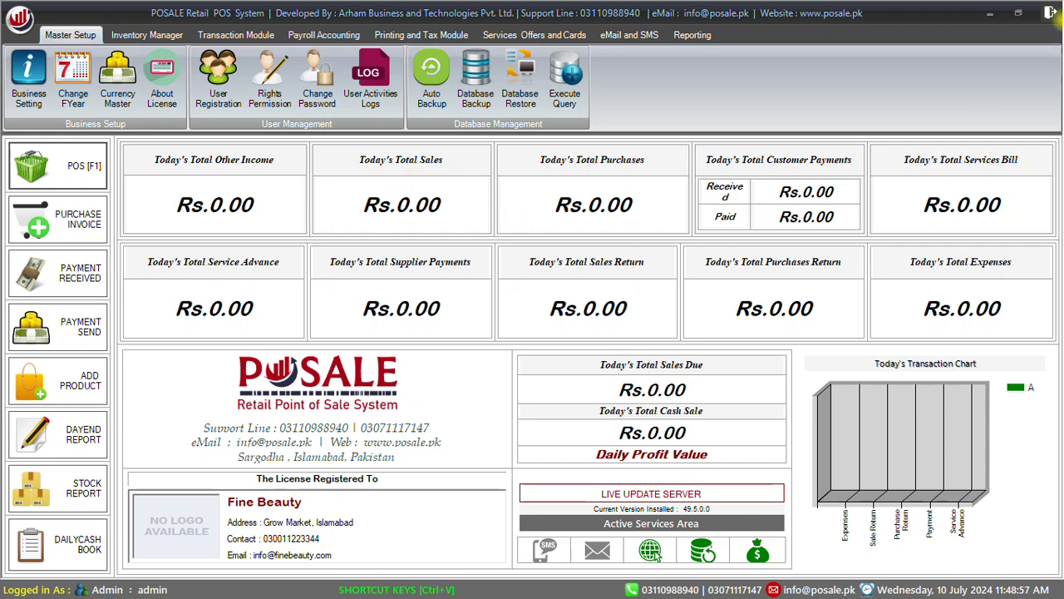
left_click(1051, 11)
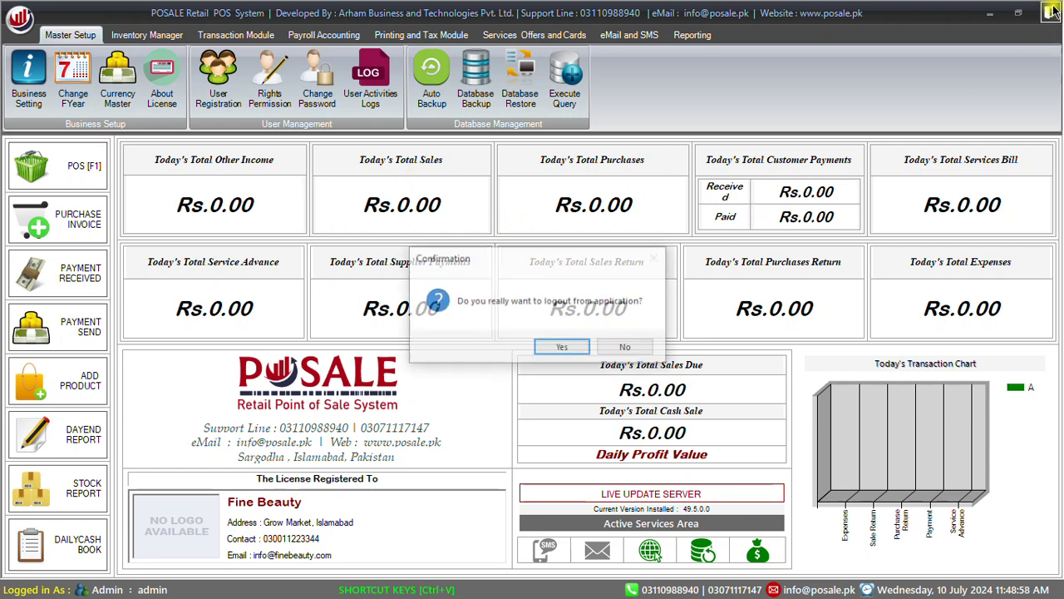
left_click(563, 347)
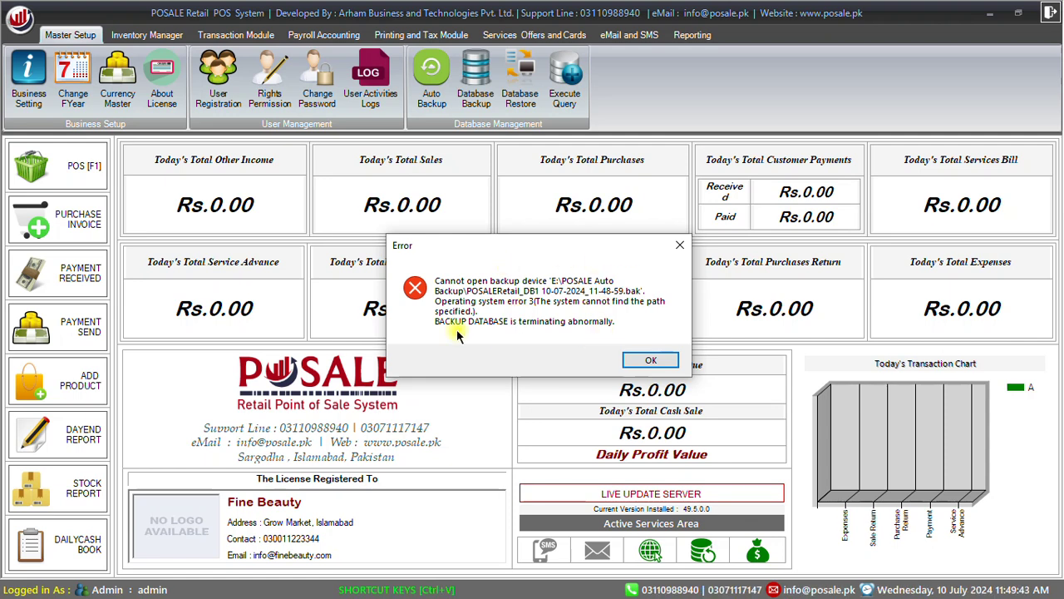
Step: Dismiss the backup error and open the empty Local Disk (E:) drive from This PC
left_click(651, 359)
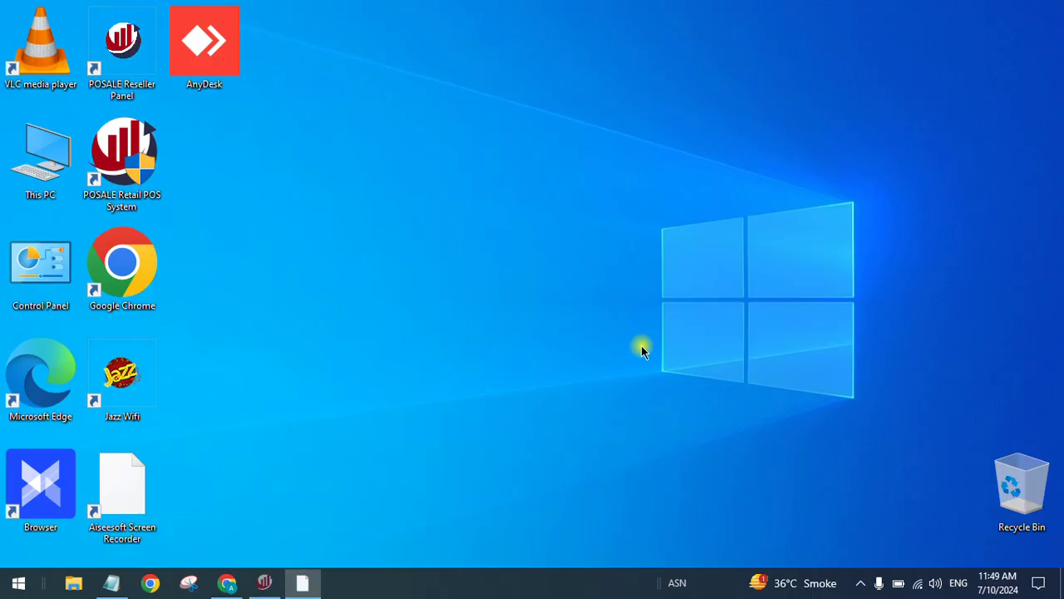
right_click(554, 206)
left_click(594, 250)
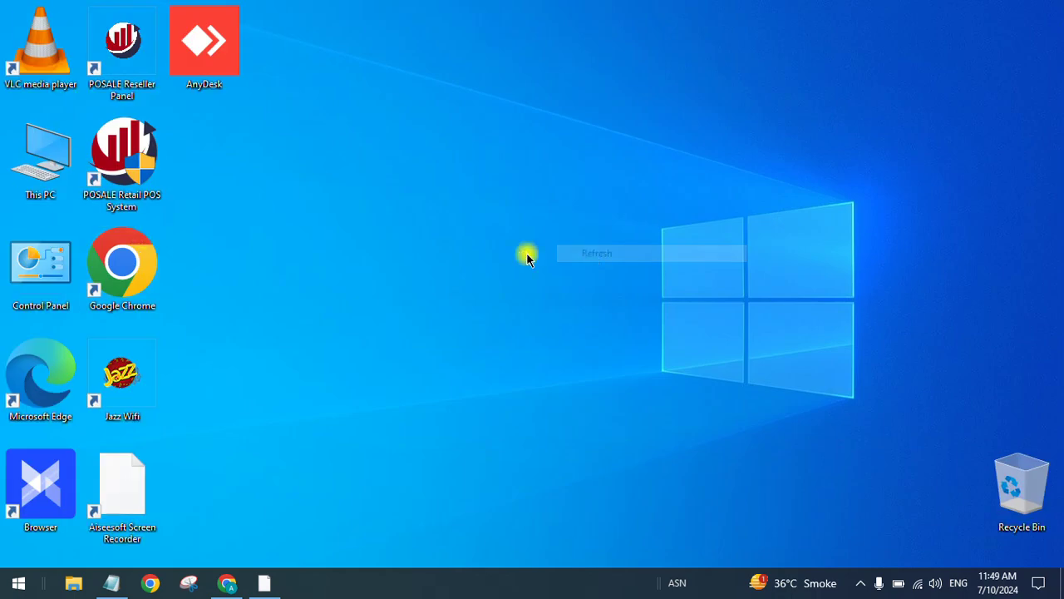
double_click(69, 161)
left_click(642, 216)
double_click(642, 215)
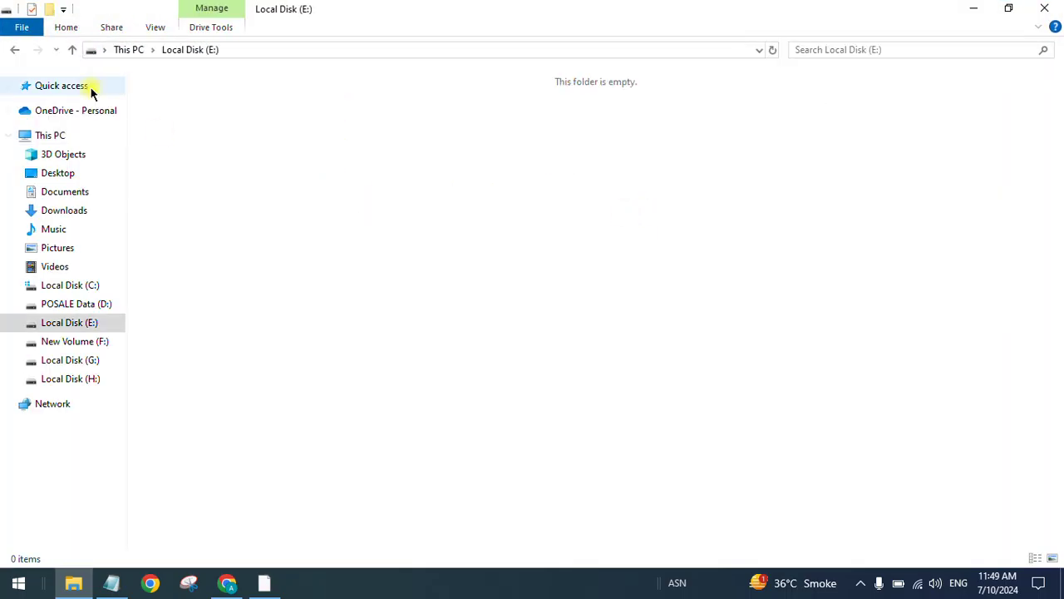
right_click(421, 183)
left_click(479, 247)
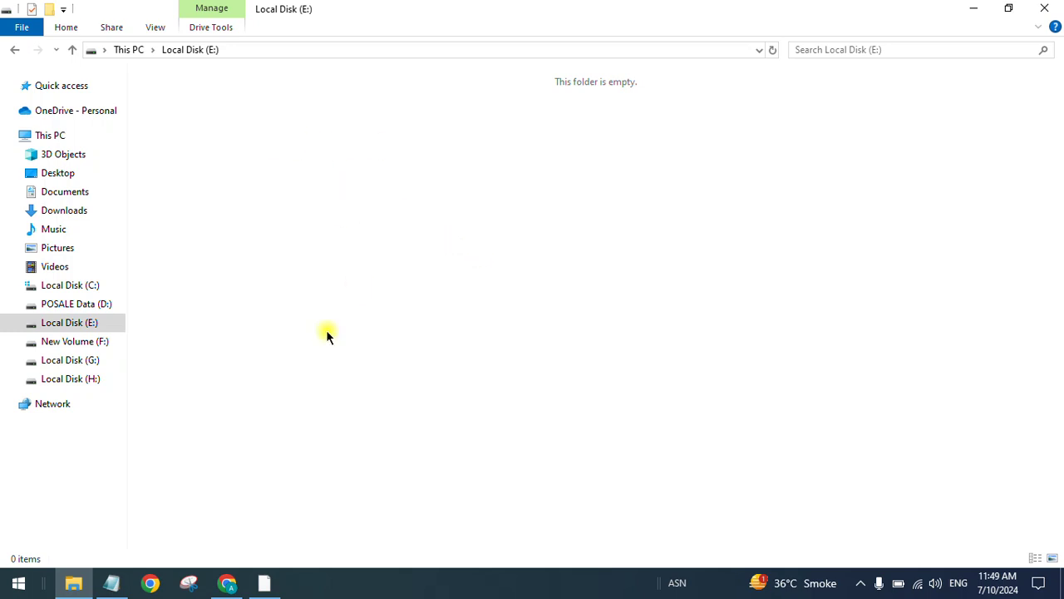
right_click(312, 236)
left_click(344, 291)
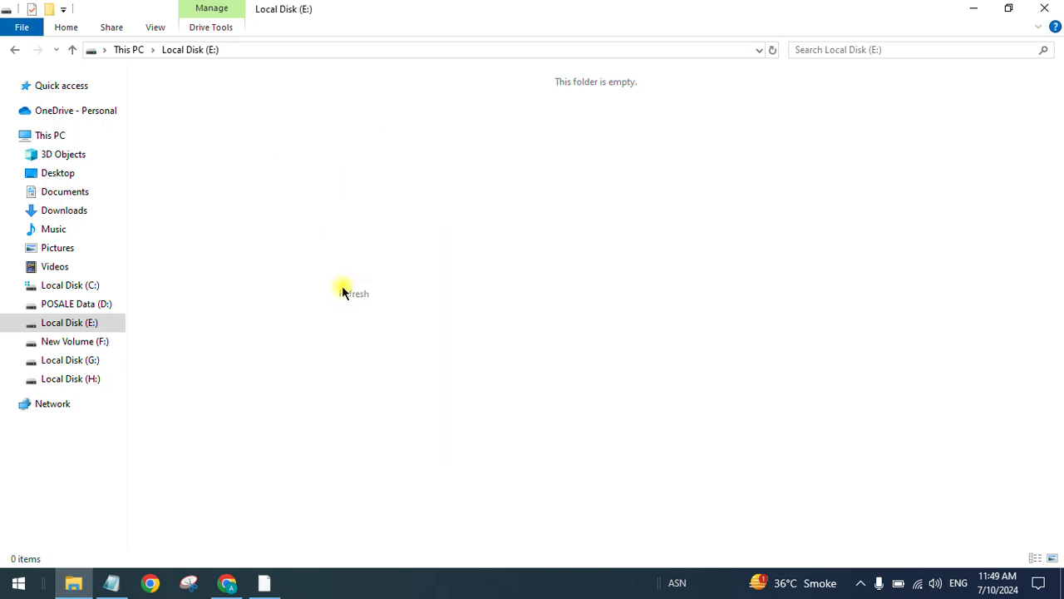
Step: Create a new folder on E: named 'POSALE Auto Backup'
right_click(291, 189)
mouse_move(406, 373)
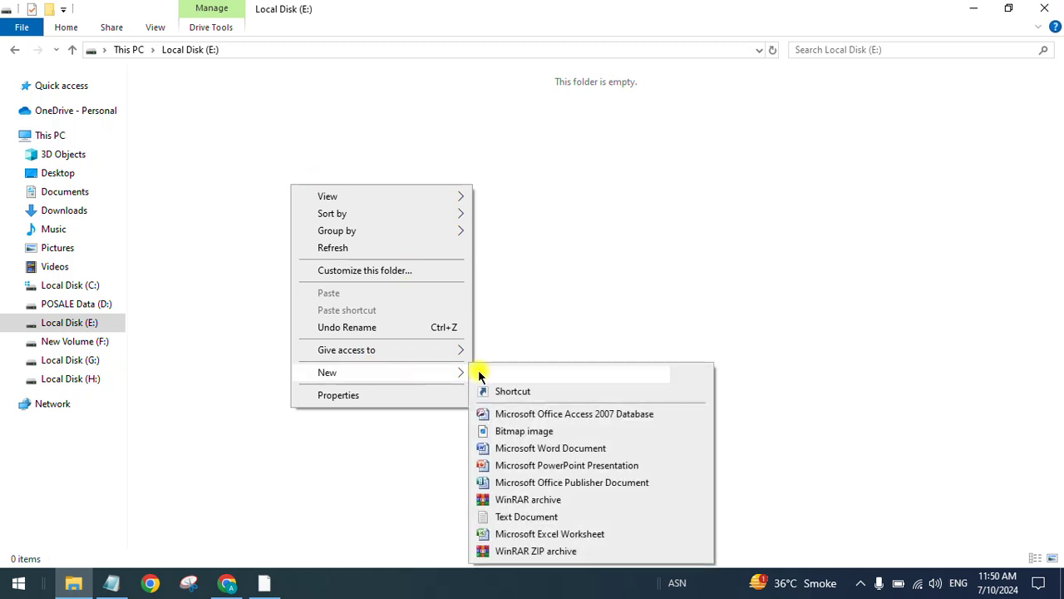
left_click(525, 376)
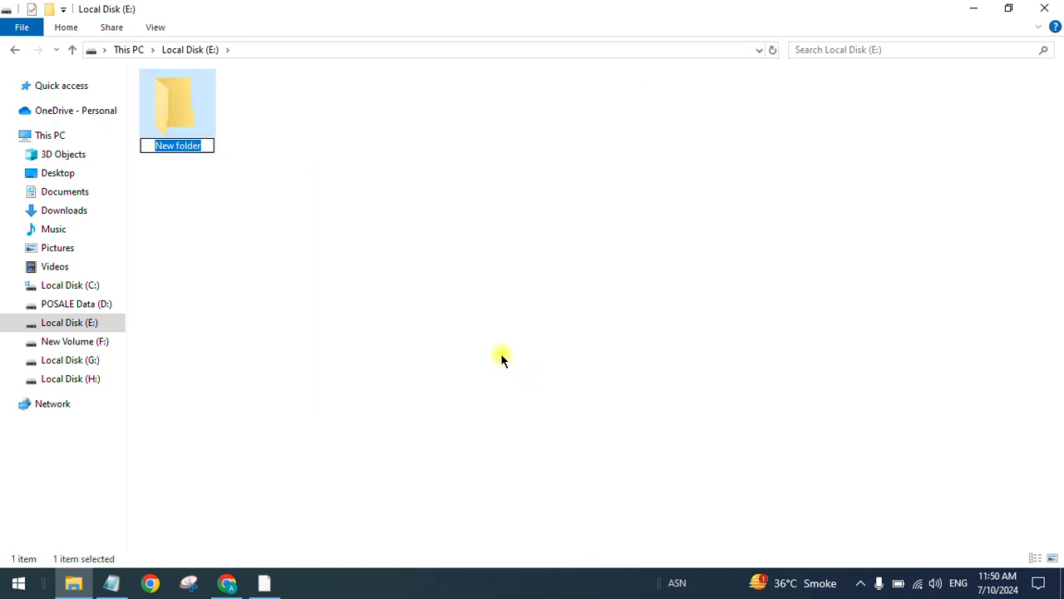
key("BackSpace")
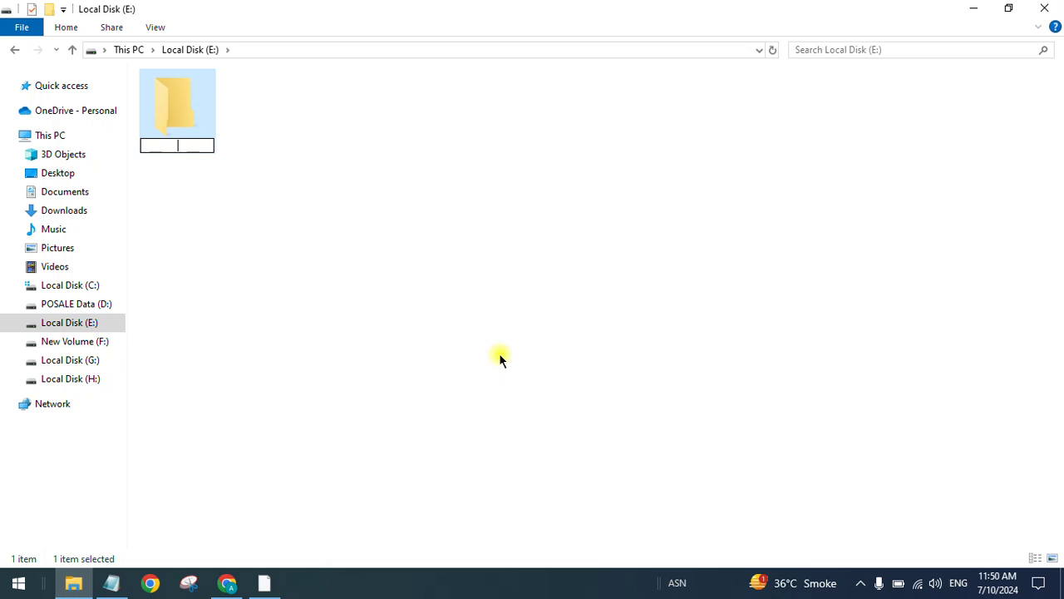
type("POSALE Auto Backup")
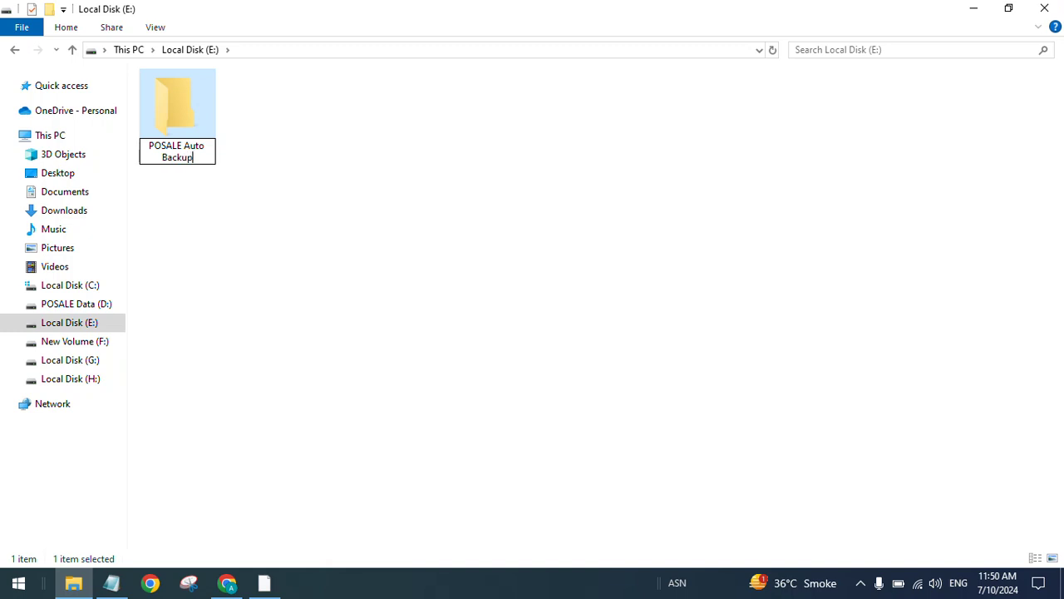
key("Return")
Step: Refresh the drive view and minimize File Explorer
right_click(499, 52)
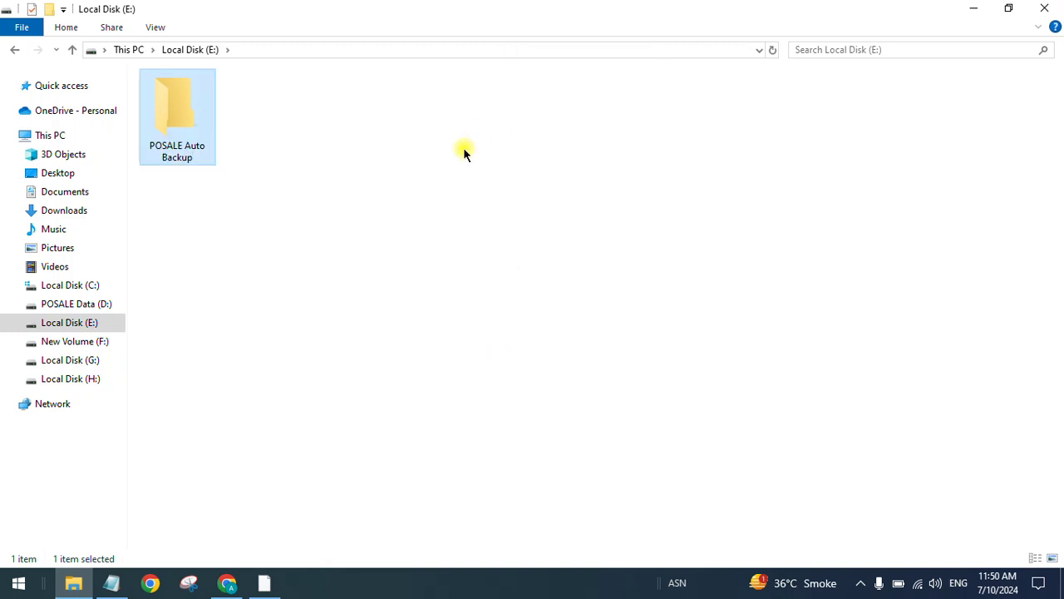
left_click(463, 152)
right_click(463, 151)
left_click(505, 211)
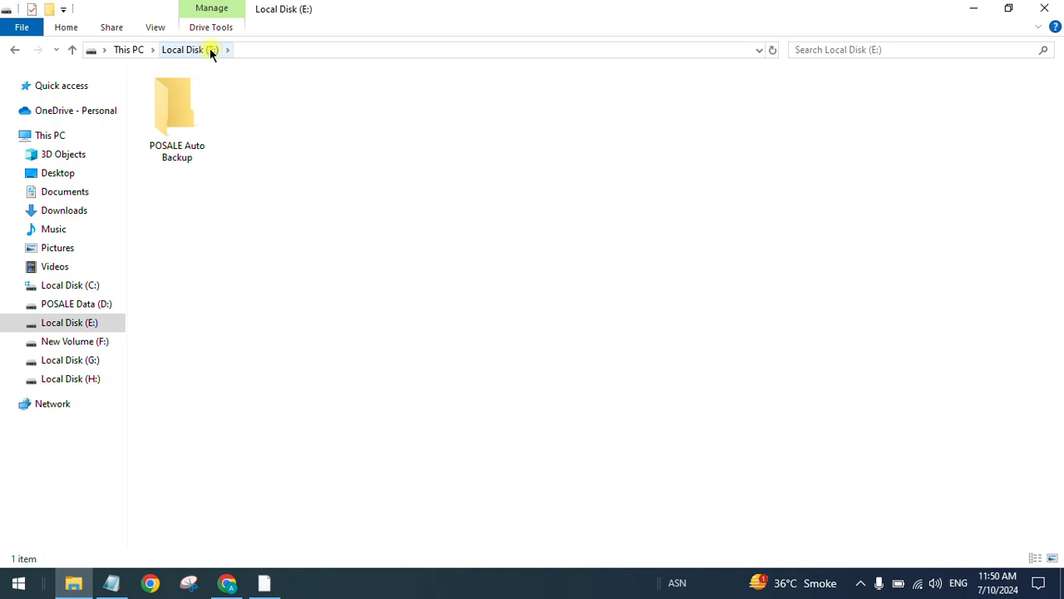
left_click(974, 9)
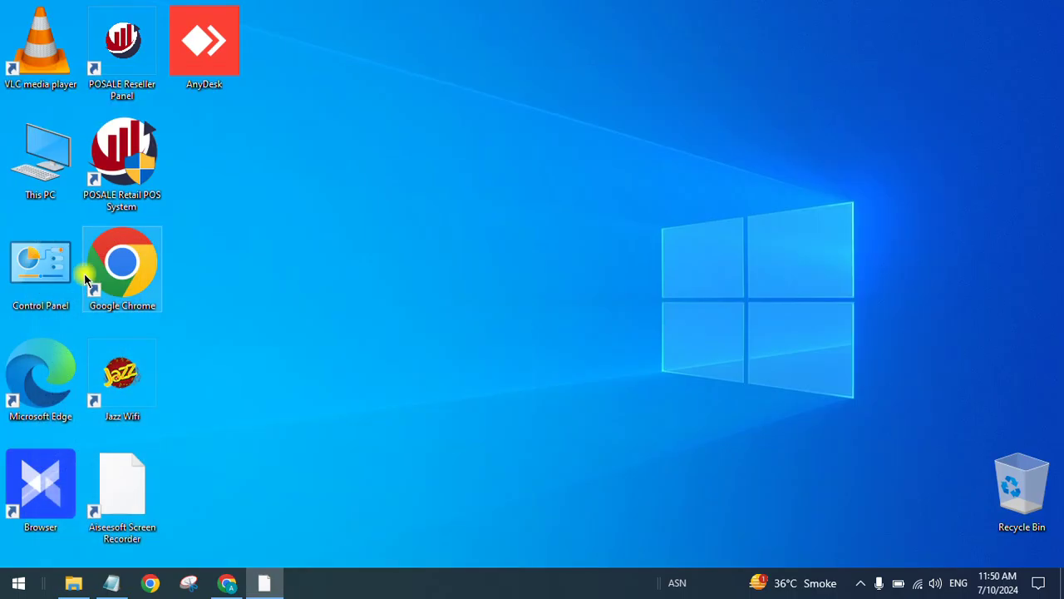
Step: Relaunch POSALE from its desktop icon and log in as admin to Fine Beauty
double_click(142, 150)
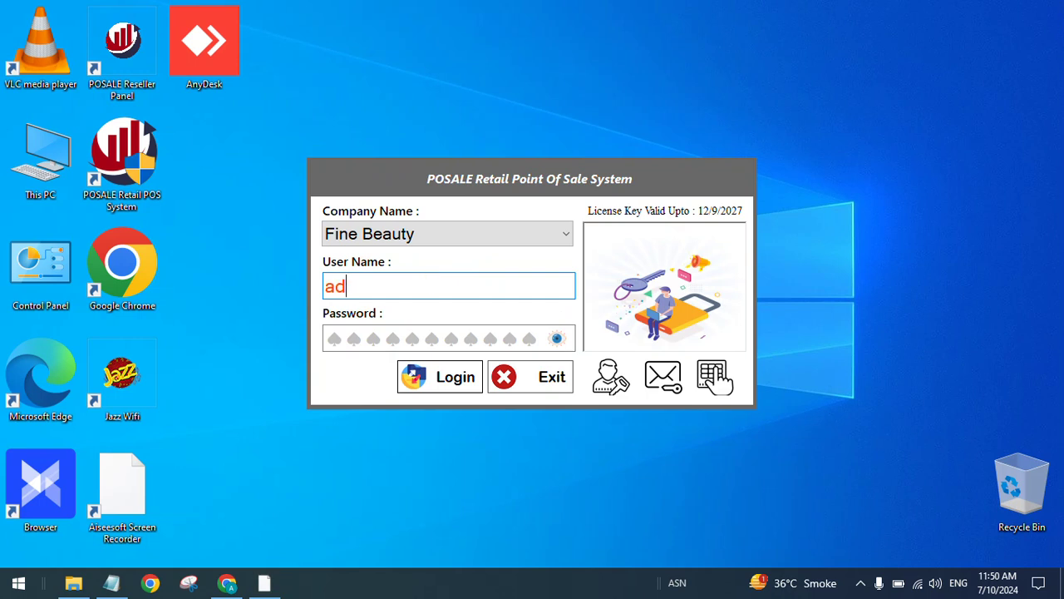
left_click(441, 338)
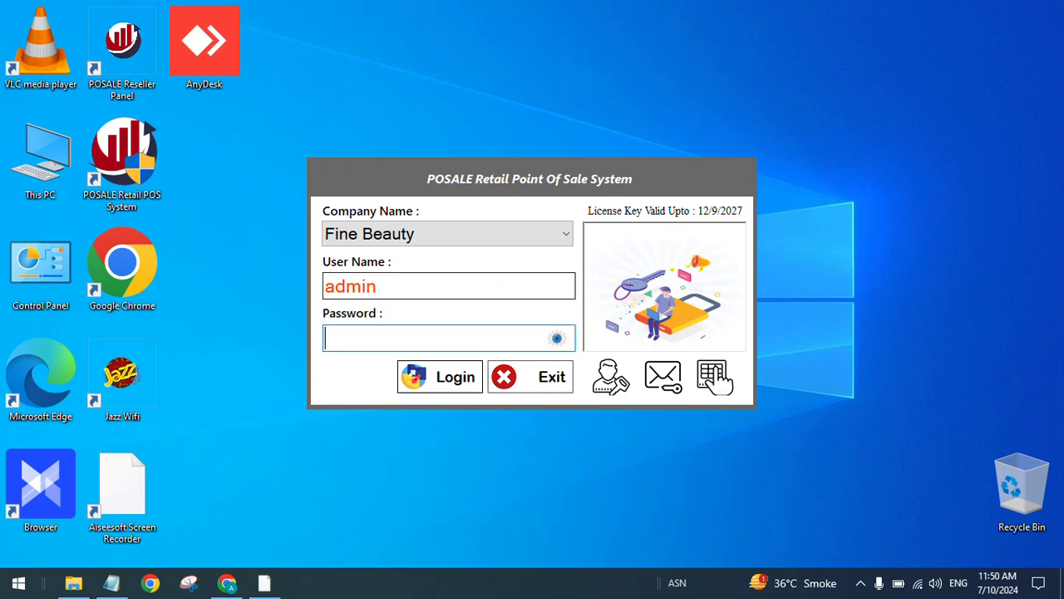
key("Return")
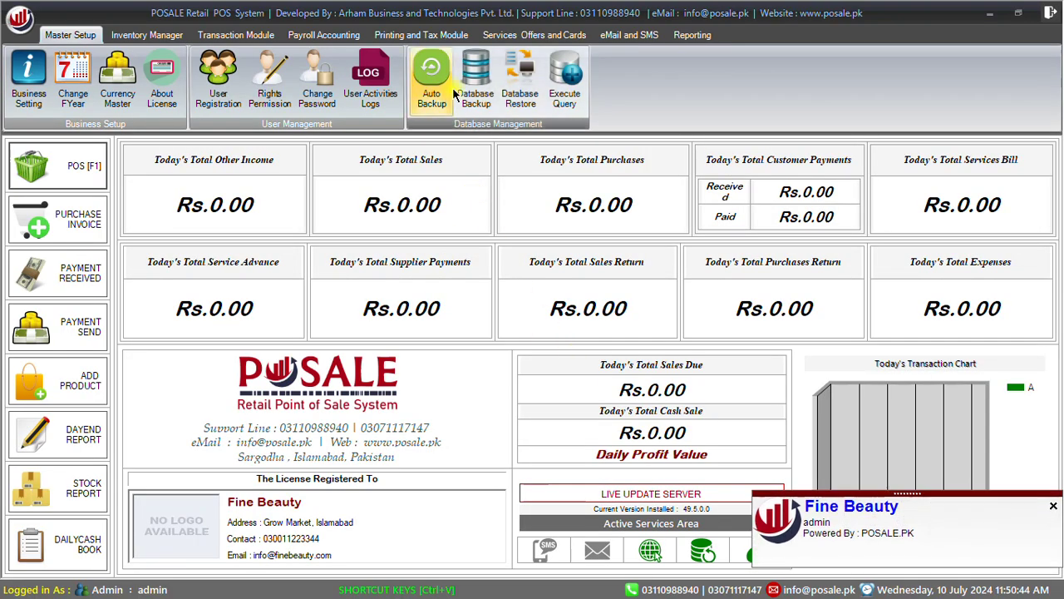
Step: In Auto Backup configuration, choose E:\POSALE Auto Backup as the destination folder
left_click(431, 98)
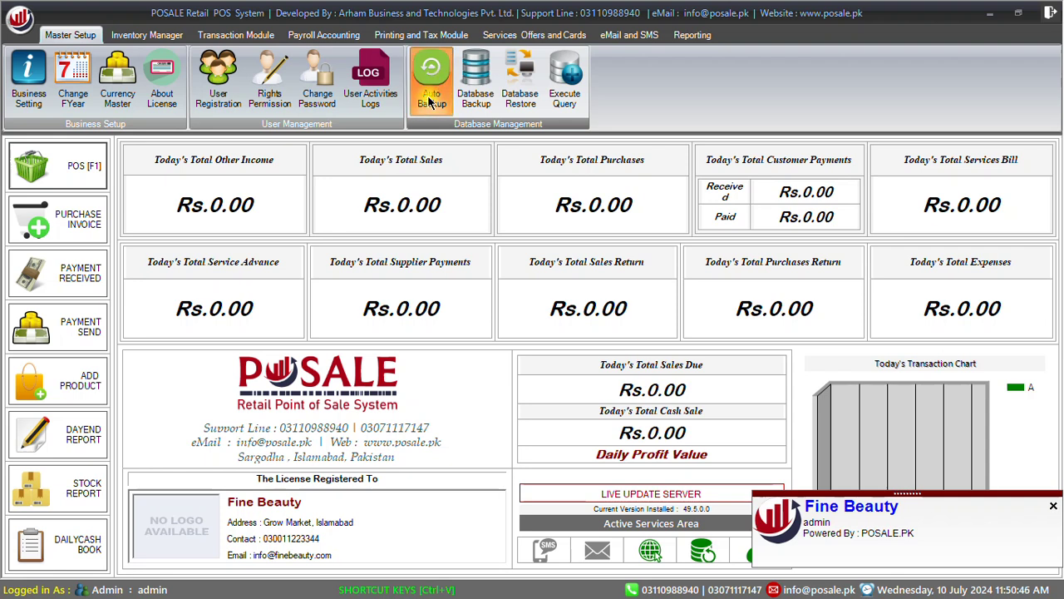
left_click(578, 333)
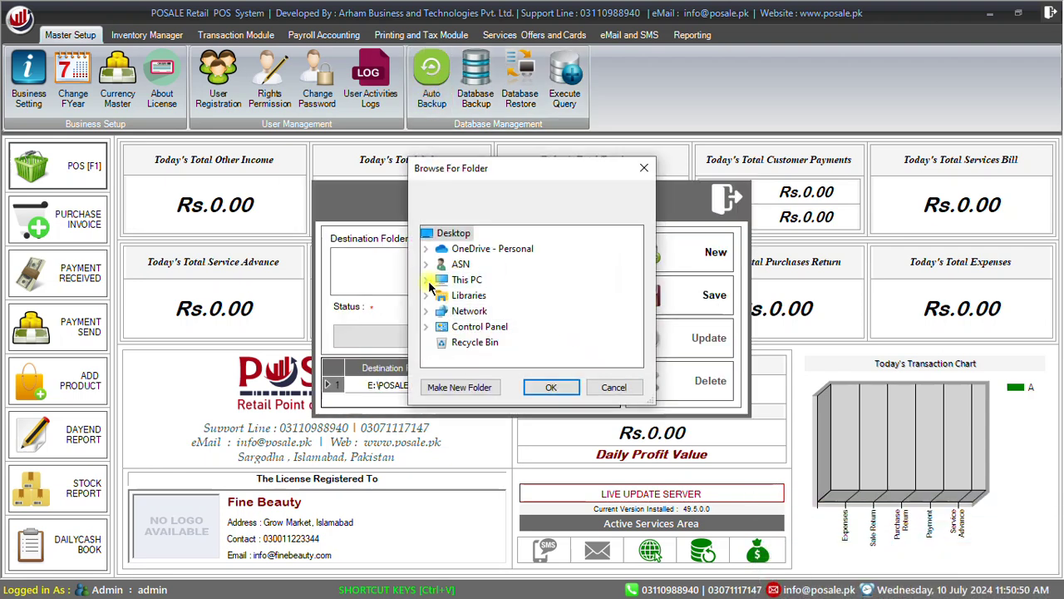
left_click(426, 281)
scroll(495, 314, "down", 1)
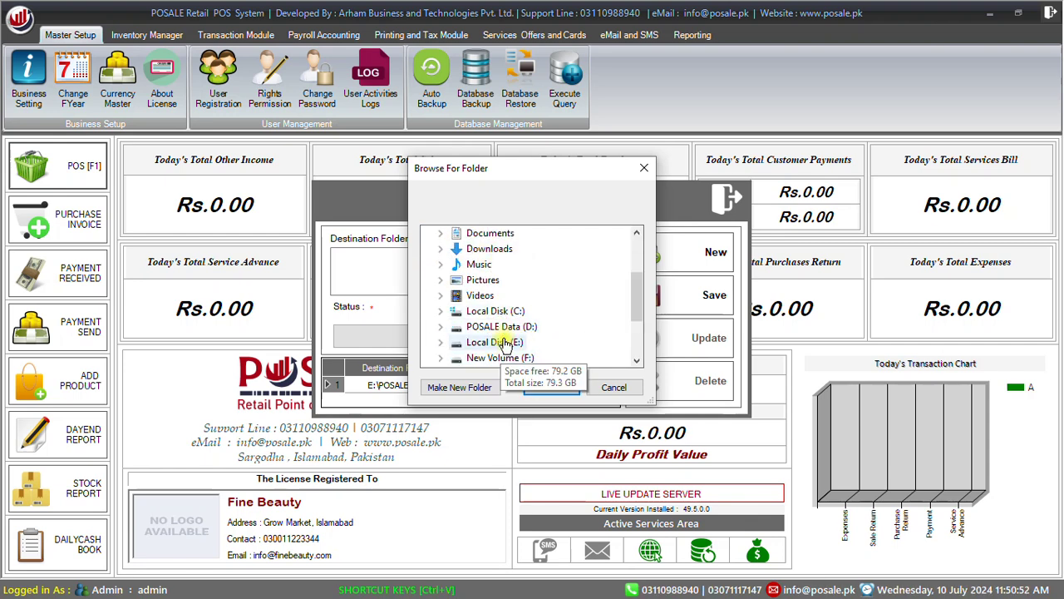
scroll(499, 337, "down", 1)
double_click(515, 311)
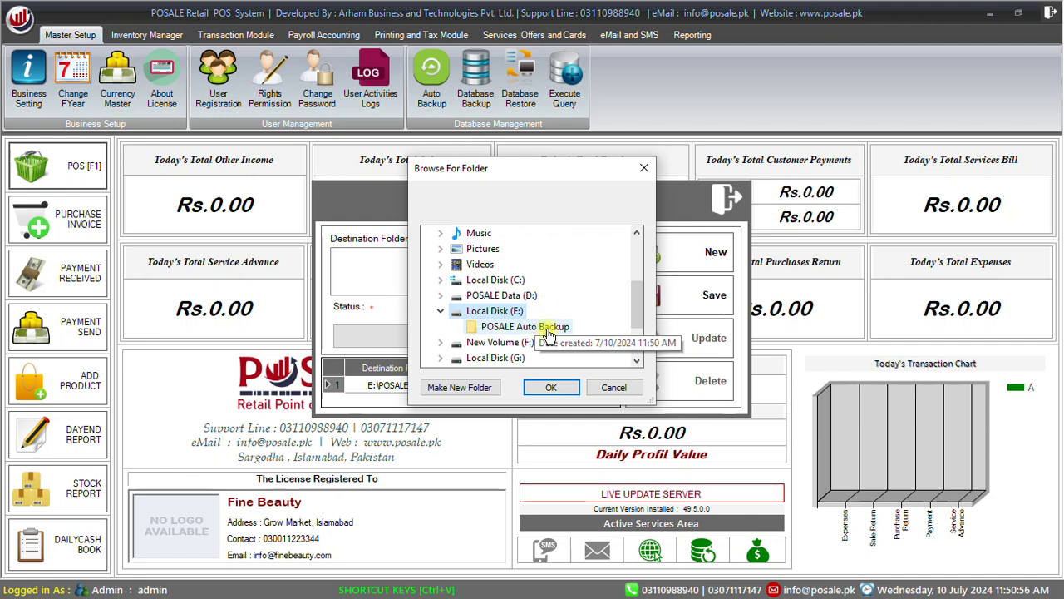
left_click(549, 328)
left_click(549, 387)
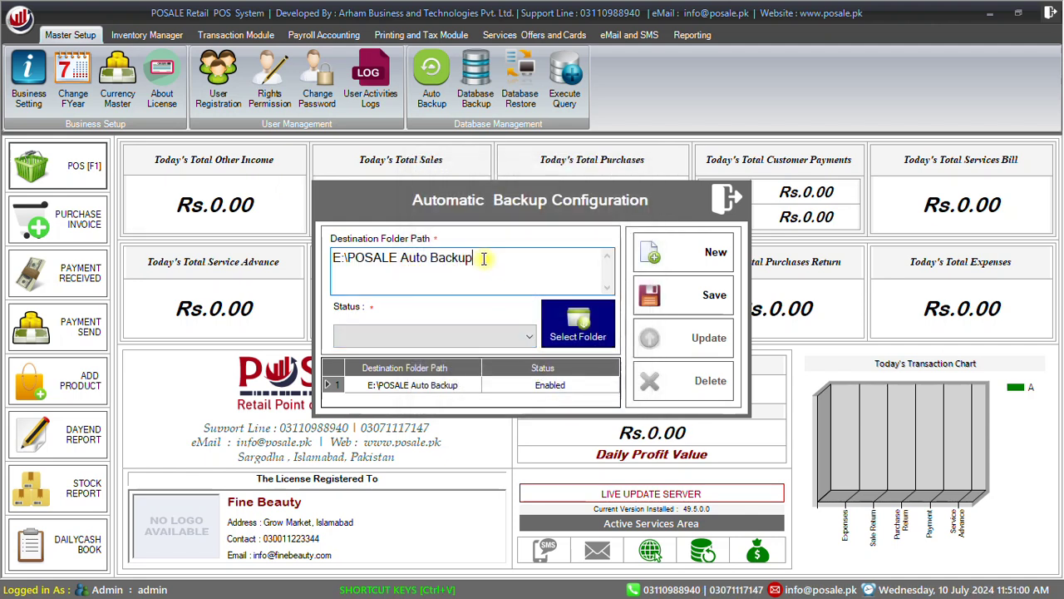
Step: Check that the destination path reads E:\POSALE Auto Backup
left_click_drag(485, 259, 321, 254)
left_click(348, 258)
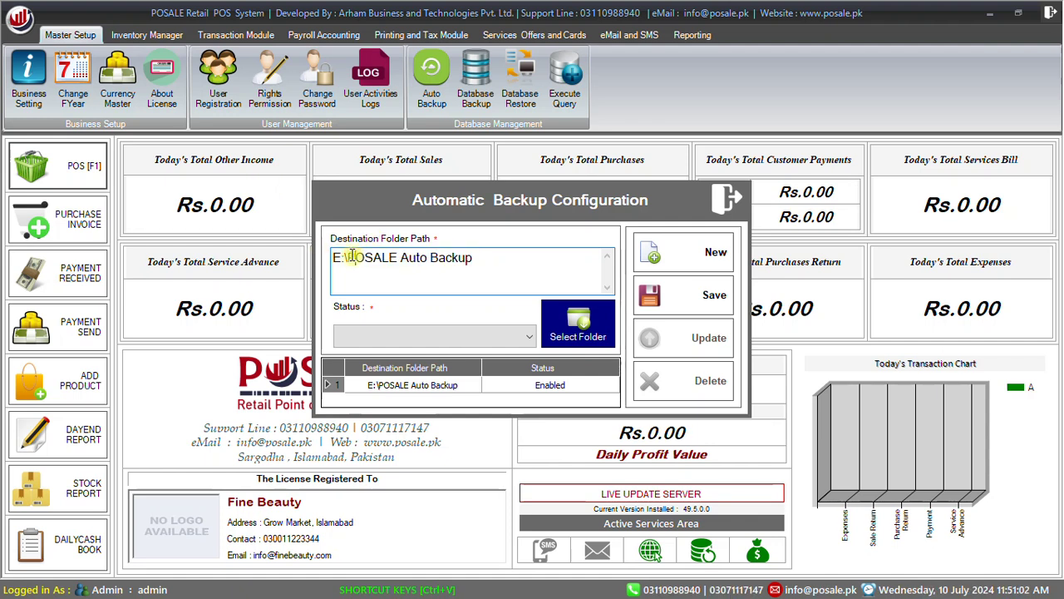
left_click_drag(333, 258, 350, 258)
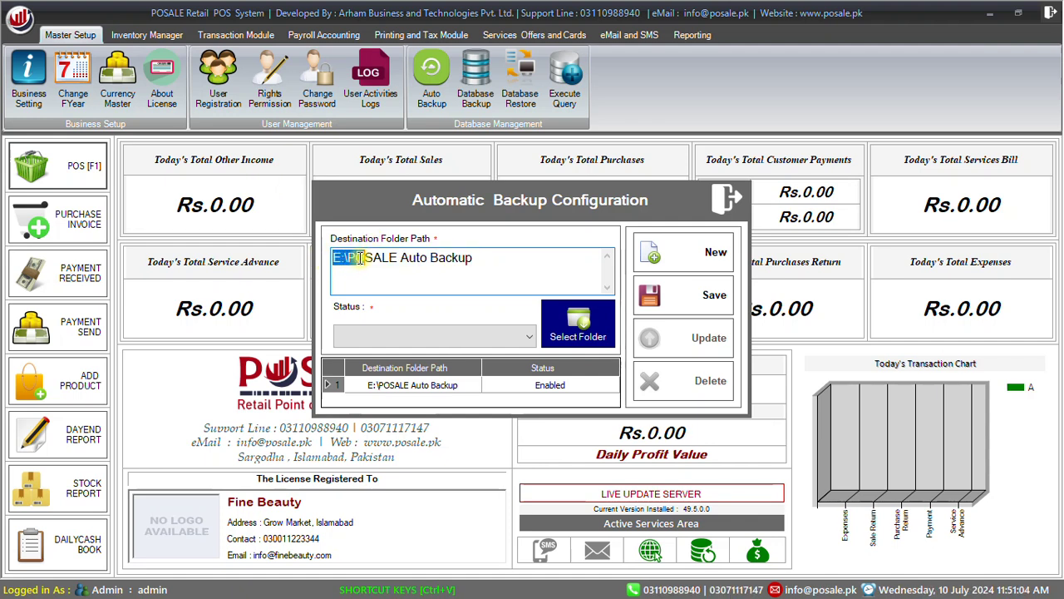
left_click(335, 265)
left_click_drag(333, 264, 487, 260)
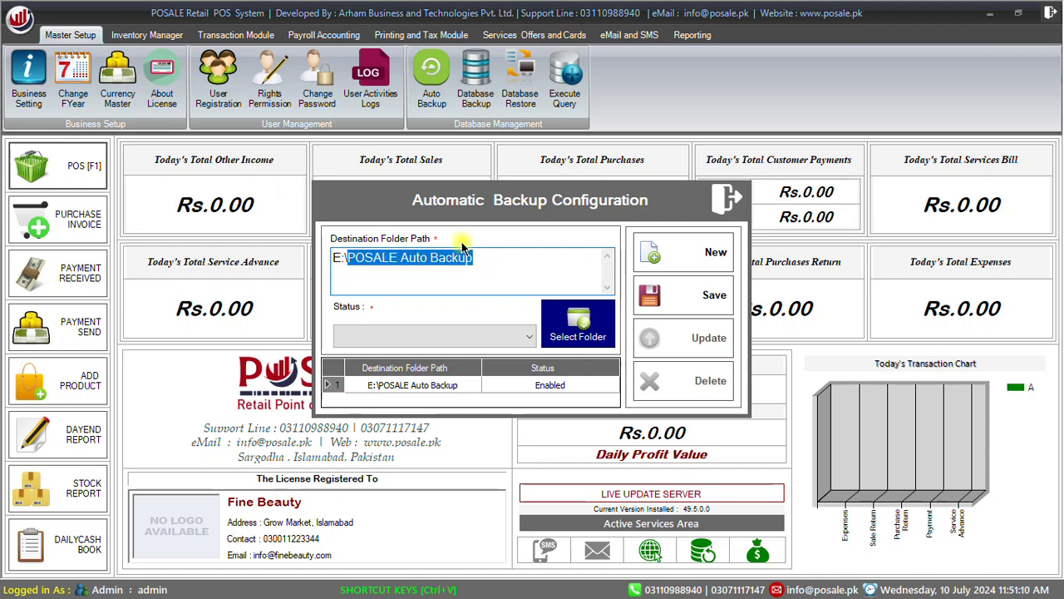
left_click(440, 262)
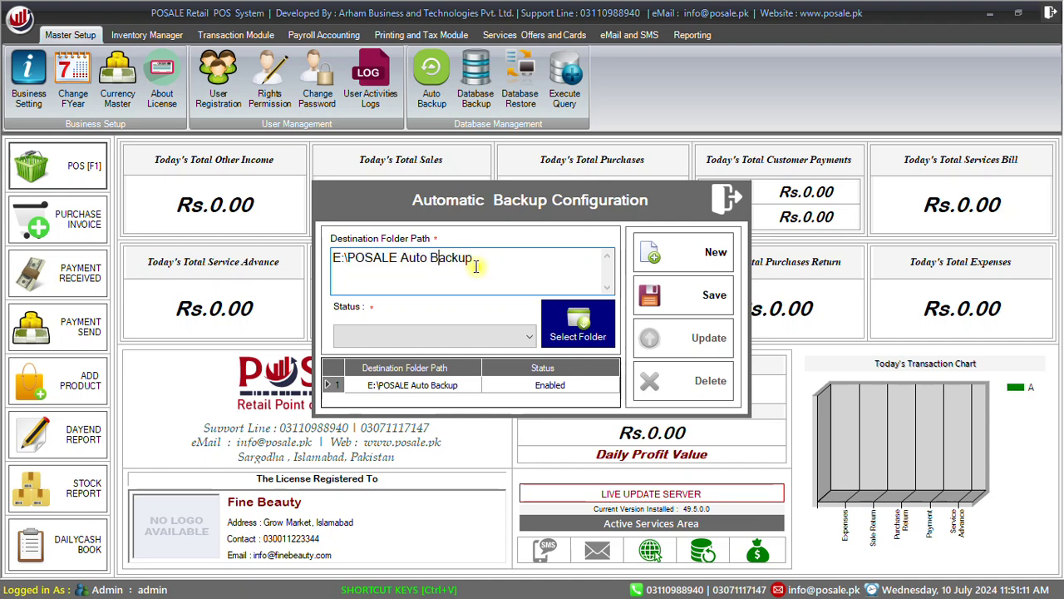
Step: Set the backup status to Enabled, save the settings, and close the configuration
left_click(529, 341)
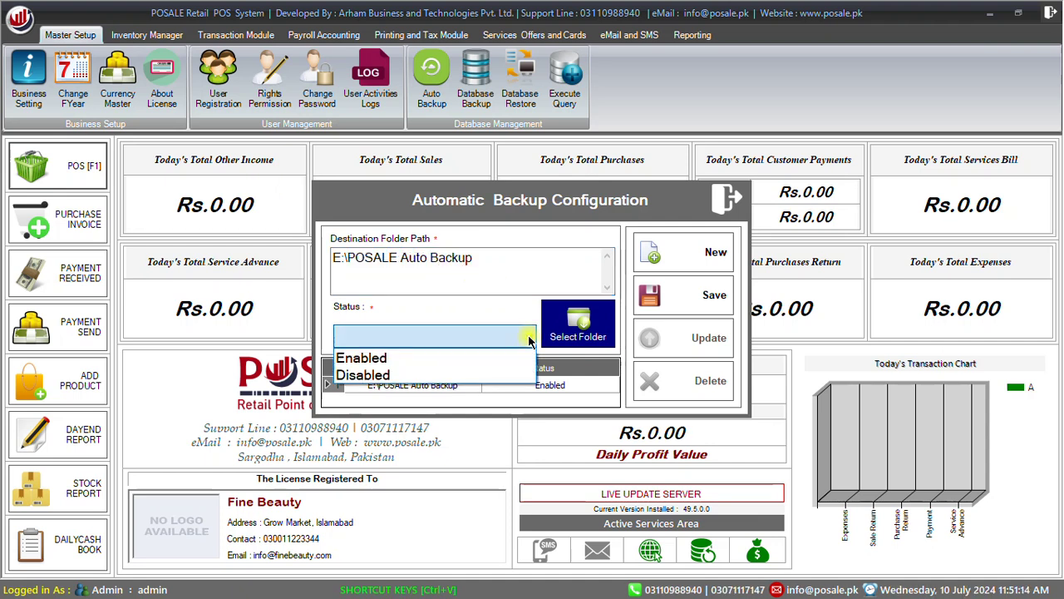
left_click(429, 359)
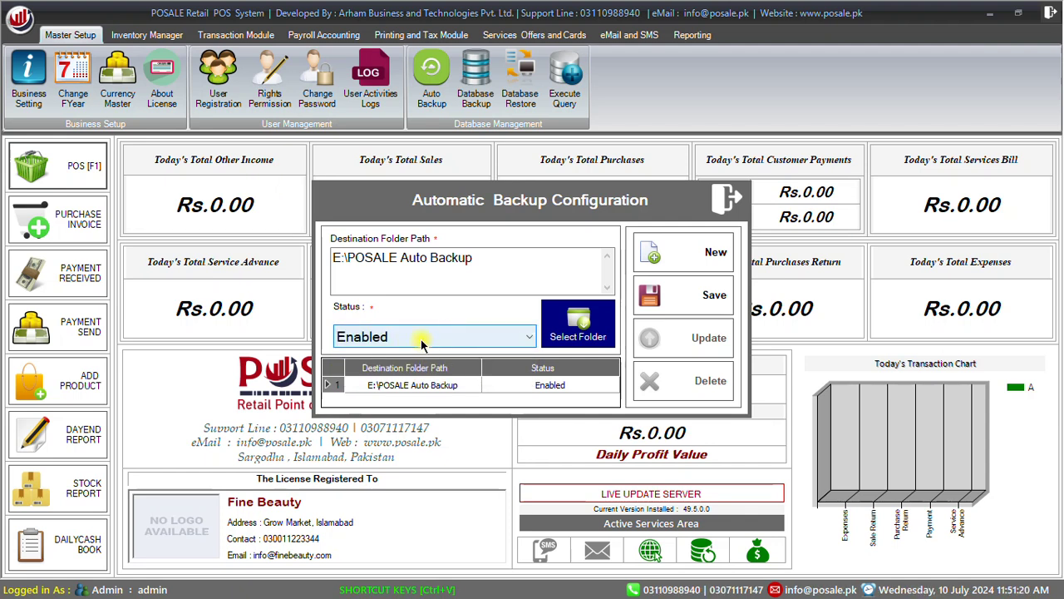
left_click(420, 339)
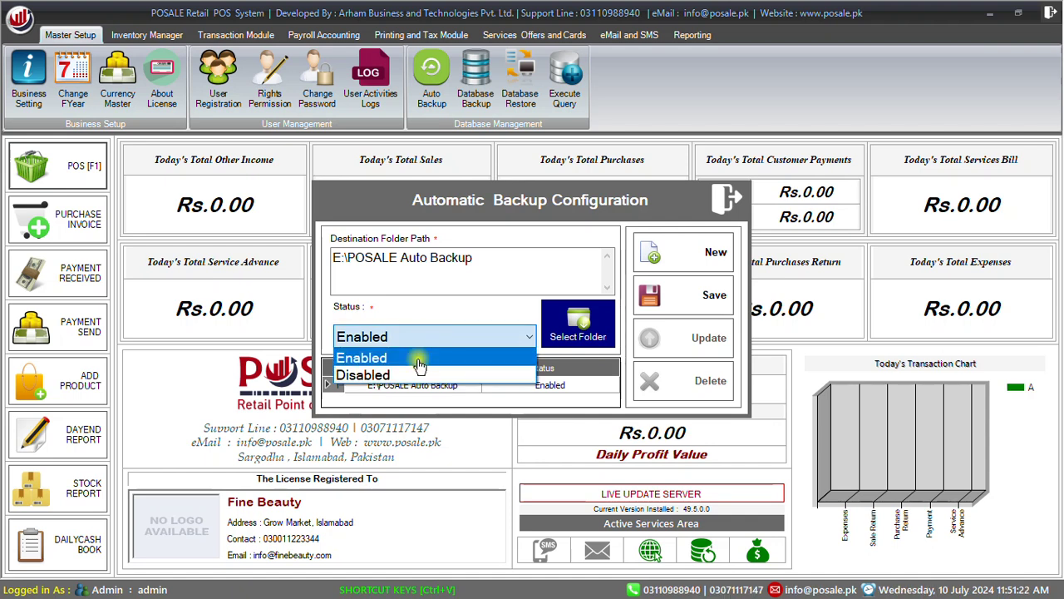
left_click(421, 359)
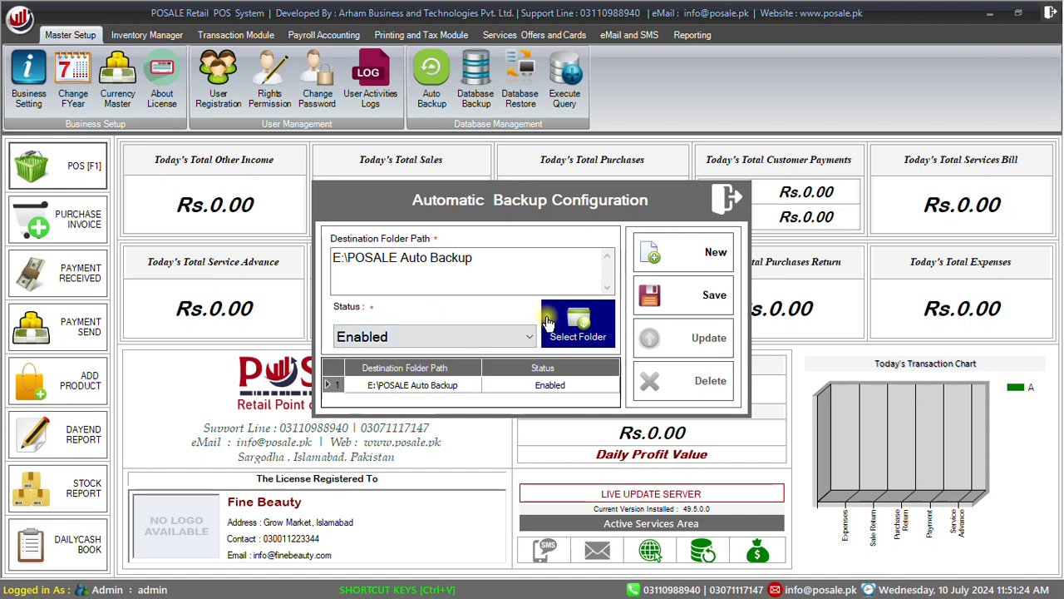
left_click(689, 300)
left_click(595, 353)
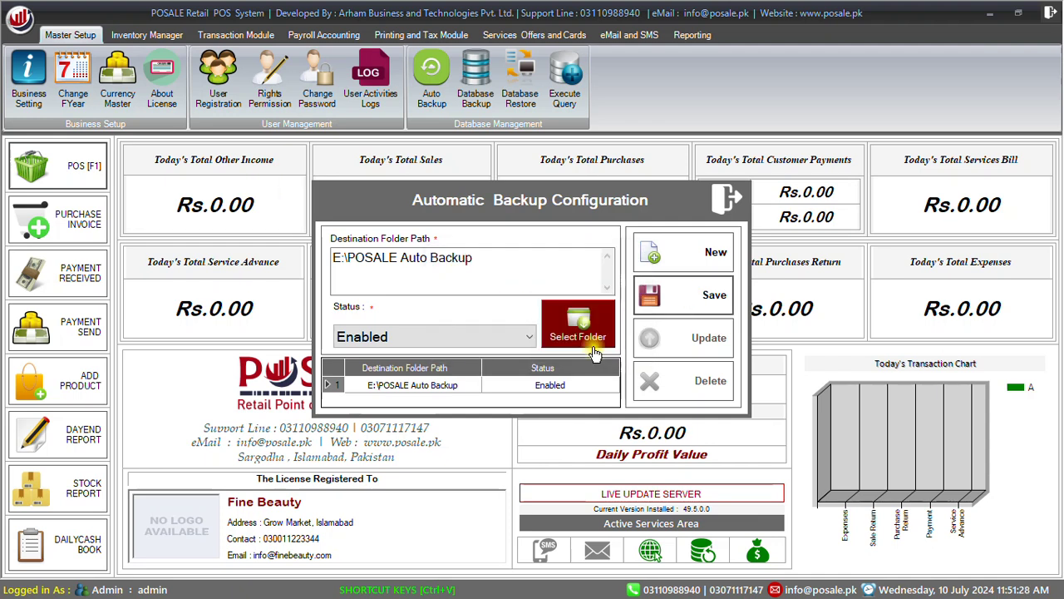
left_click(734, 205)
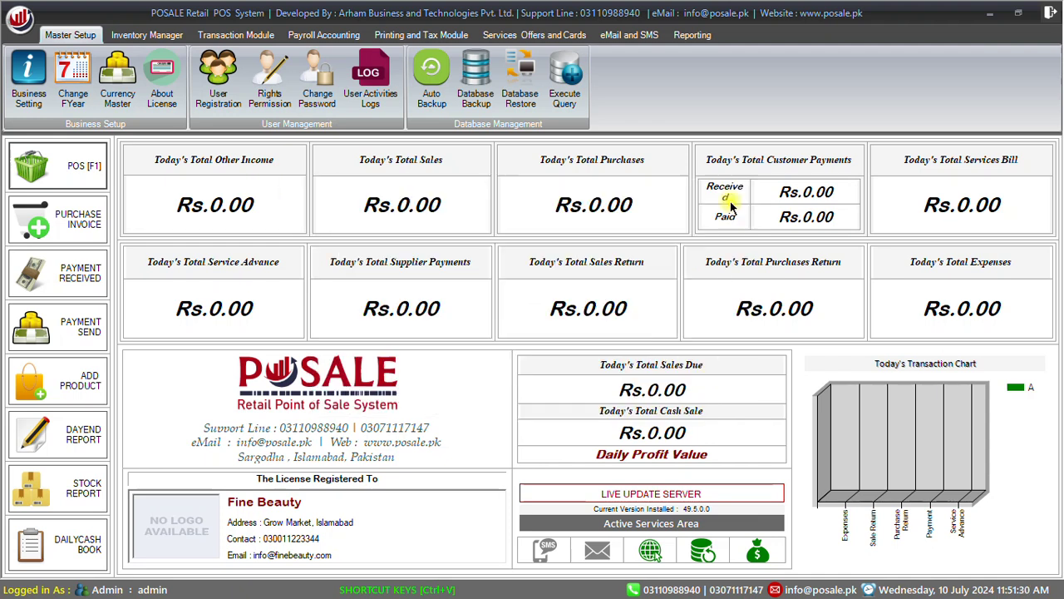
Step: Reopen Auto Backup and check the saved E:\POSALE Auto Backup entry is Enabled
left_click(432, 95)
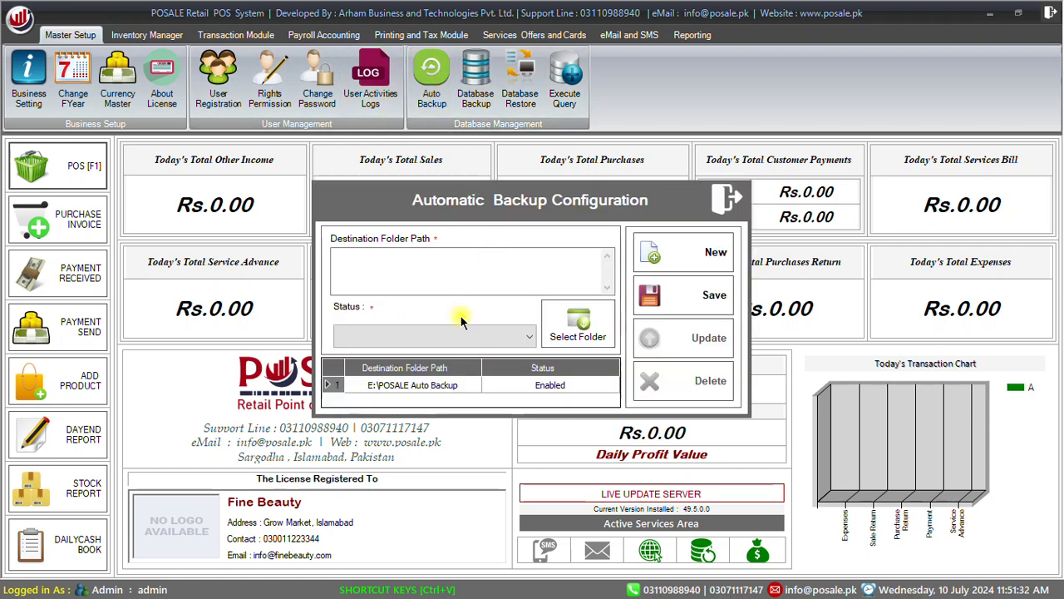
left_click(416, 387)
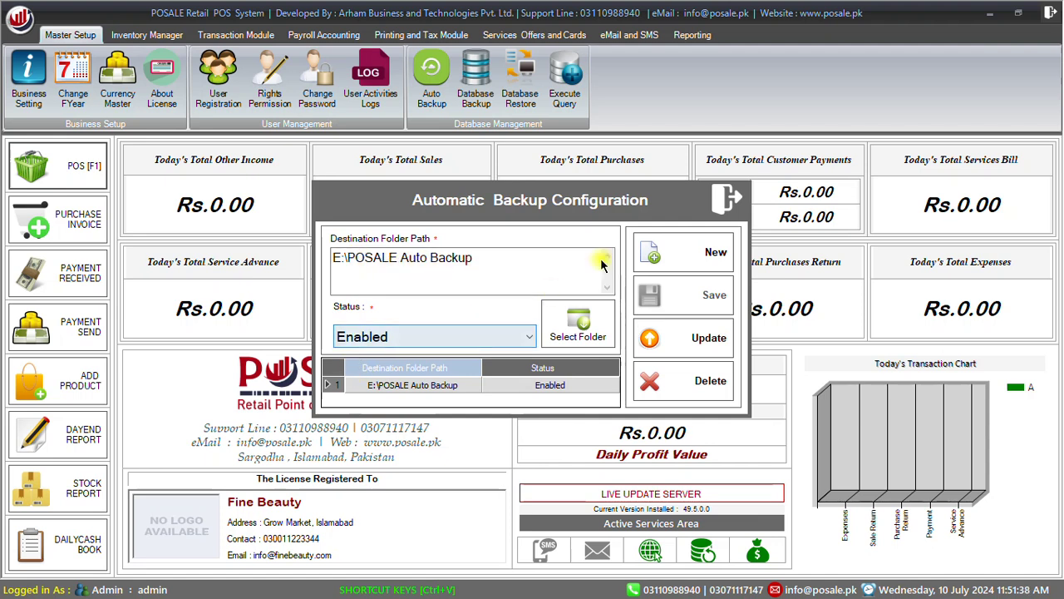
left_click(723, 200)
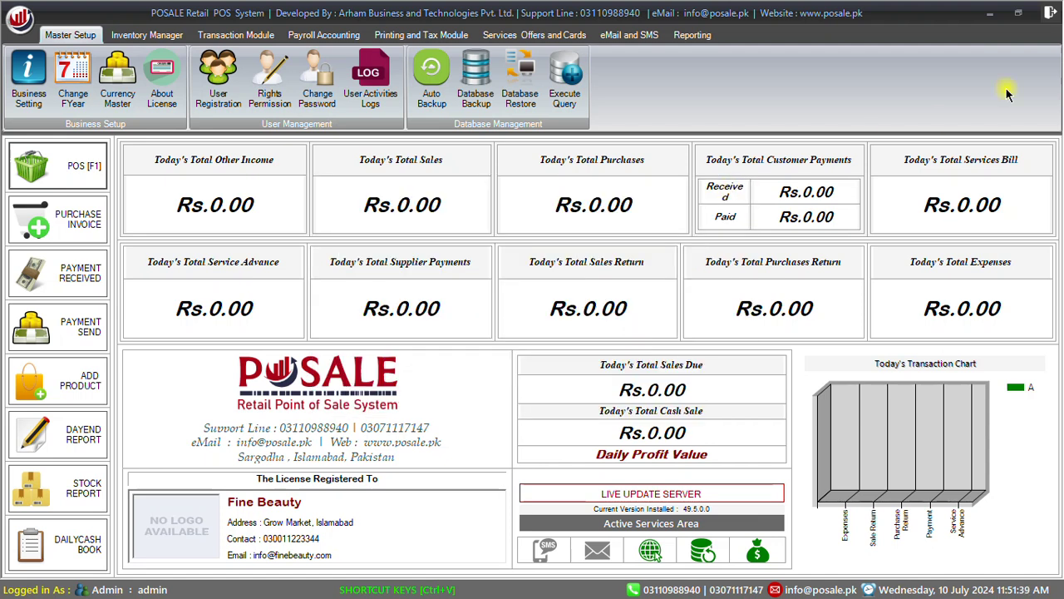
Step: Log out of POSALE, confirming Yes, and refresh the desktop
left_click(1052, 14)
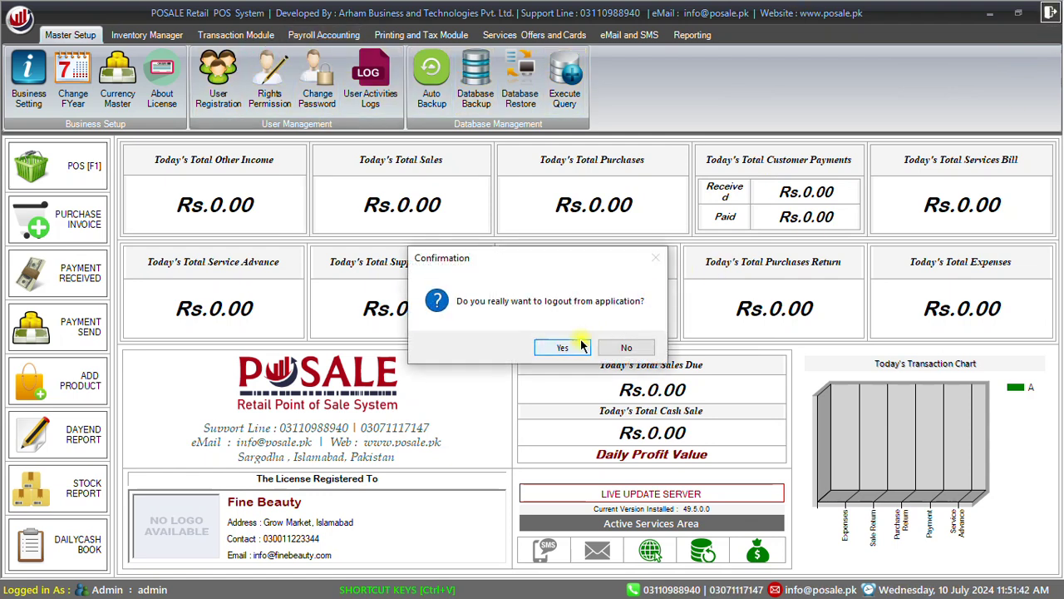
left_click(564, 348)
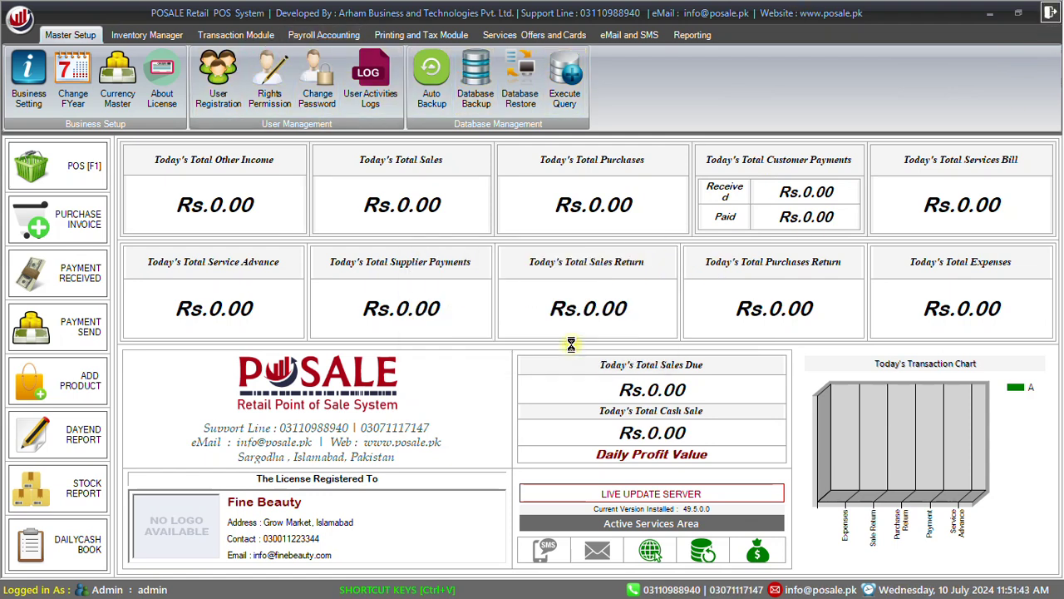
right_click(398, 282)
left_click(393, 284)
right_click(404, 272)
left_click(446, 313)
Step: Open E:\POSALE Auto Backup and widen the Name column to show the .bak file name
double_click(28, 147)
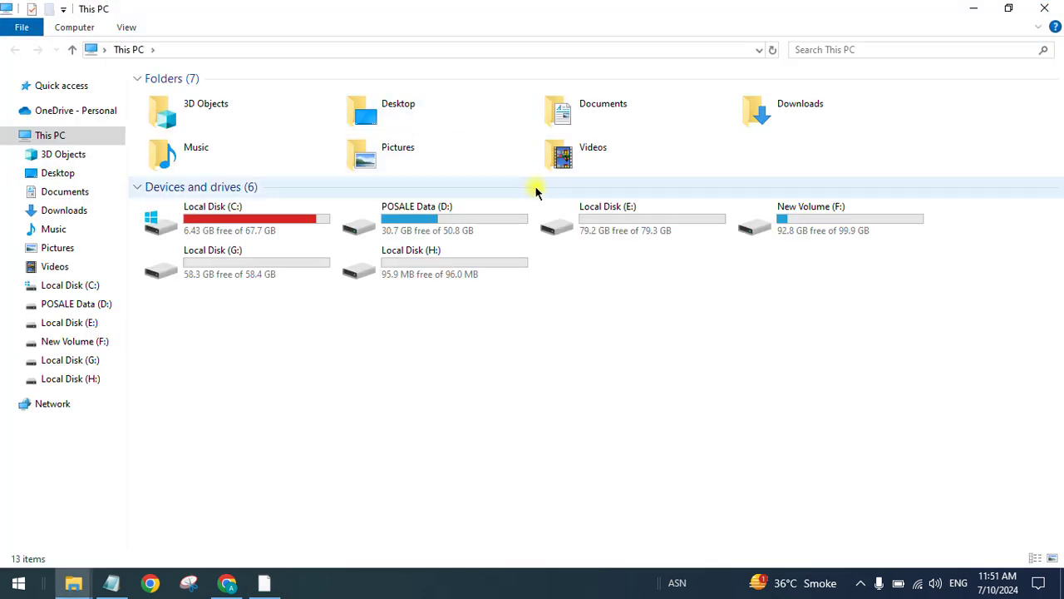
double_click(604, 212)
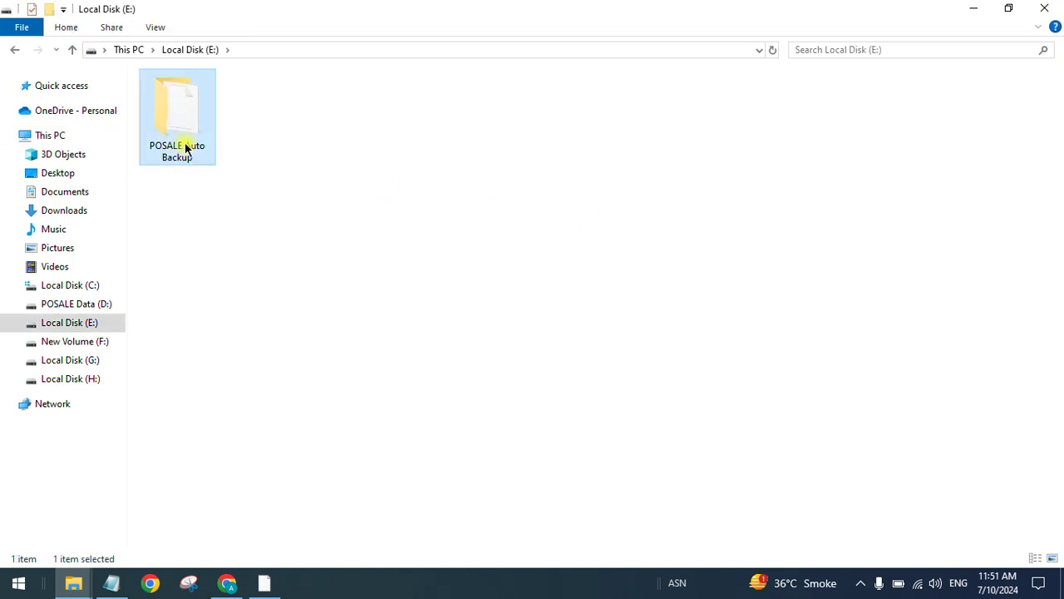
double_click(185, 143)
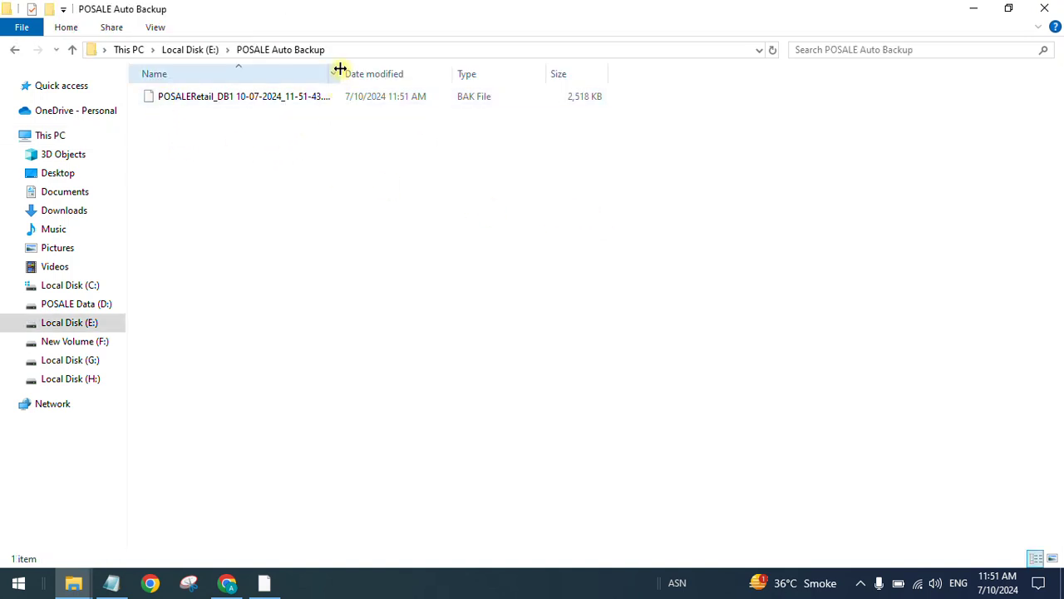
left_click_drag(341, 71, 387, 71)
left_click(267, 100)
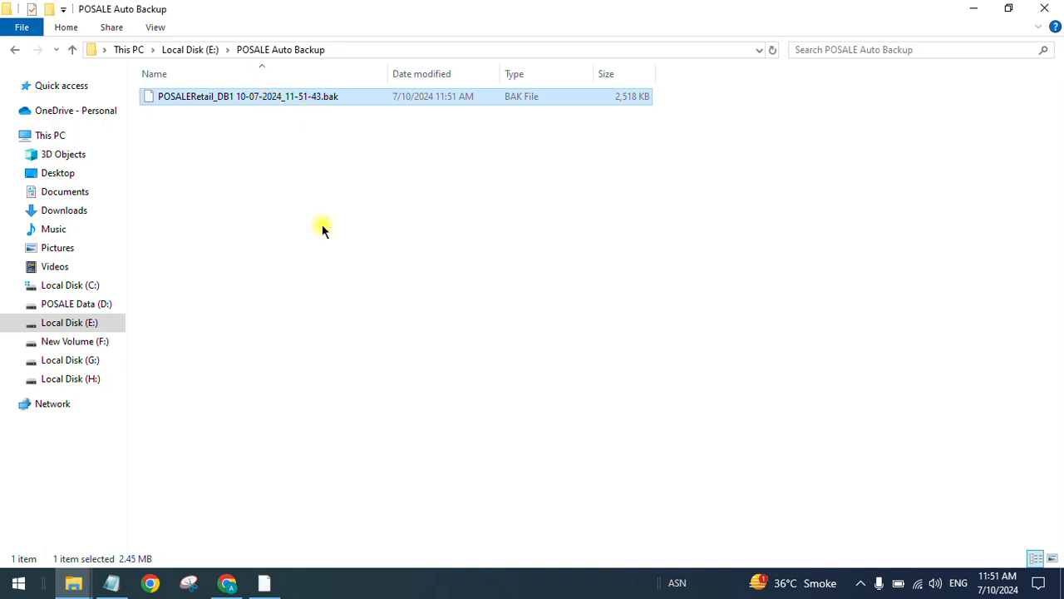
left_click(276, 259)
left_click(254, 111)
Step: Refresh the folder, confirm the 2,518 KB 11-51-43 backup, and return to the desktop
right_click(450, 177)
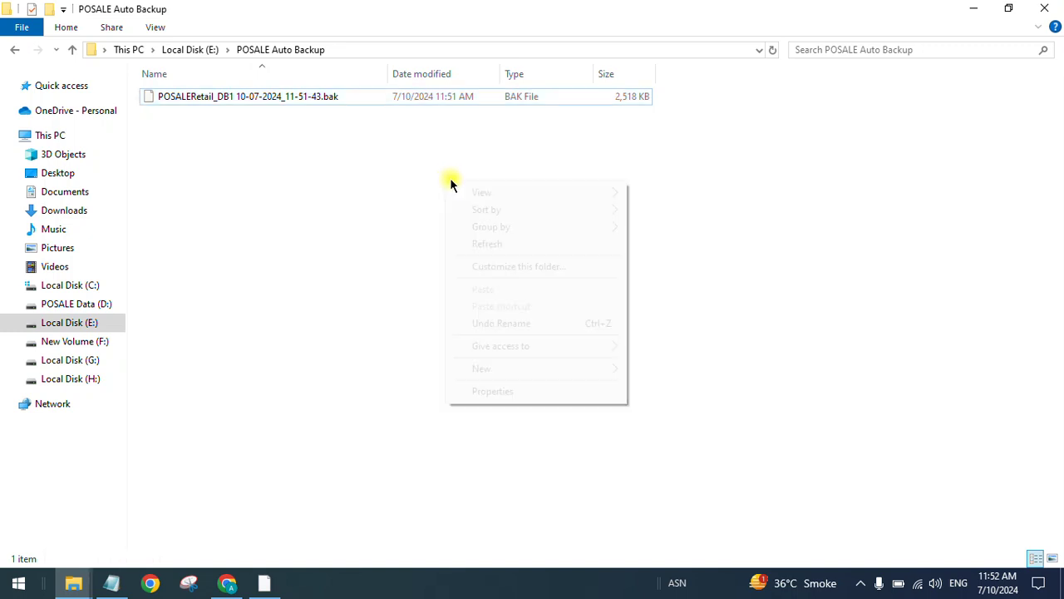
left_click(503, 241)
right_click(393, 193)
left_click(426, 253)
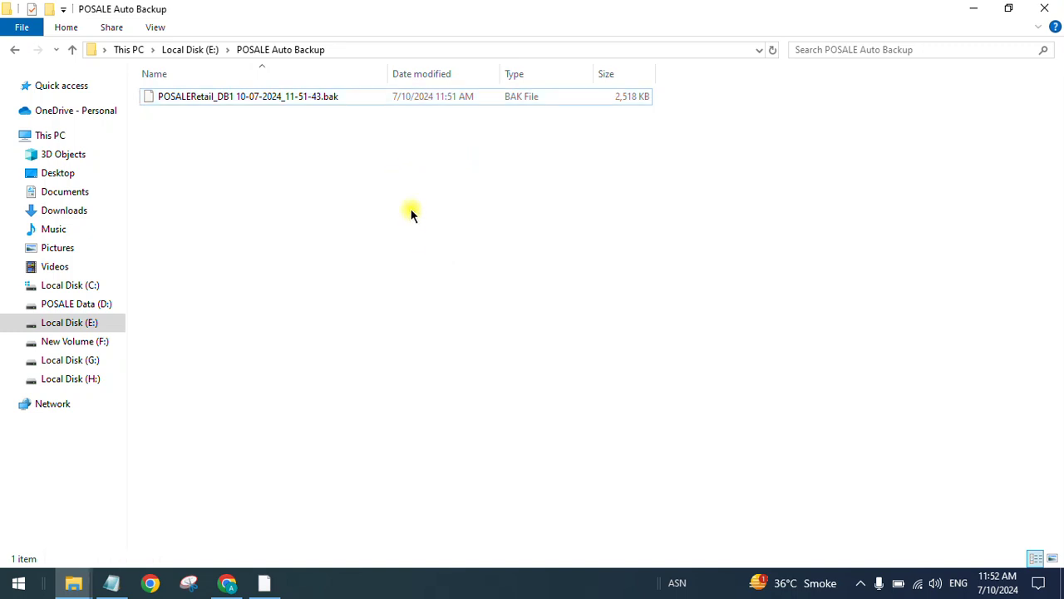
left_click(221, 95)
right_click(221, 96)
left_click(974, 10)
key("super+d")
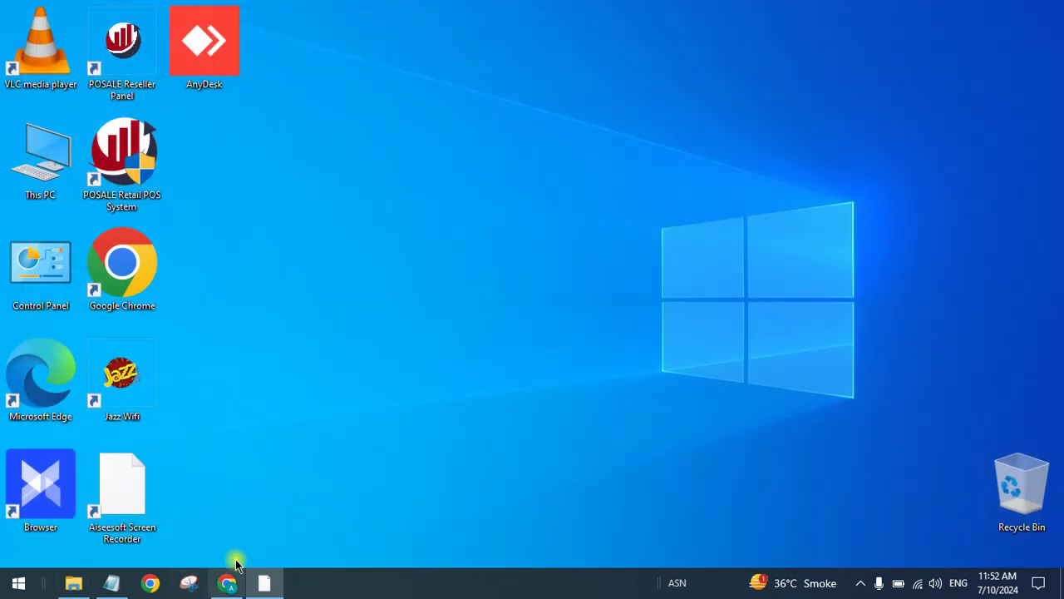
Step: Launch POSALE from the shortcut and log in as admin
left_click(122, 149)
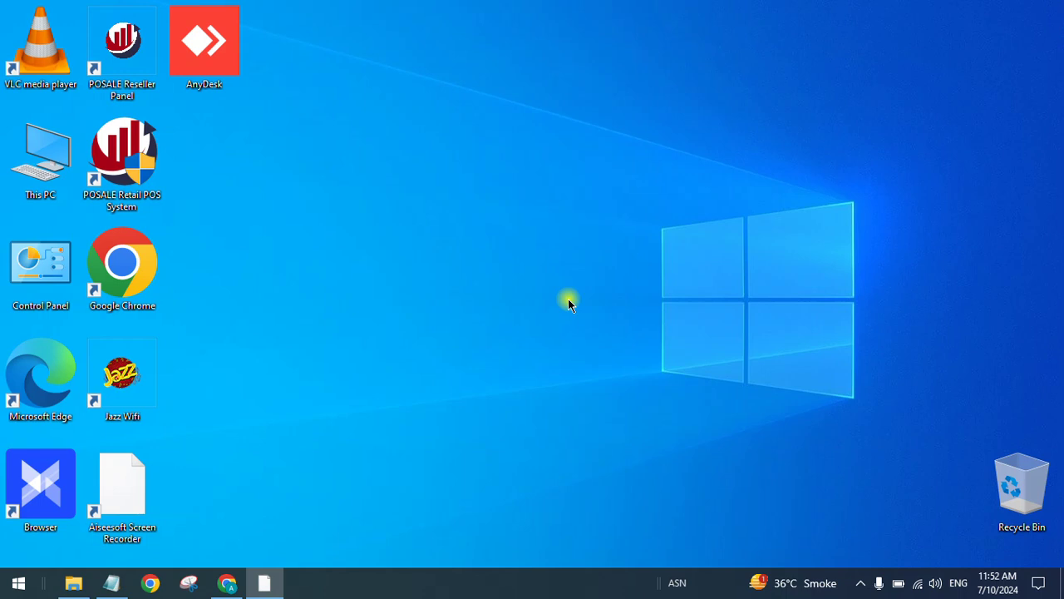
type("admin")
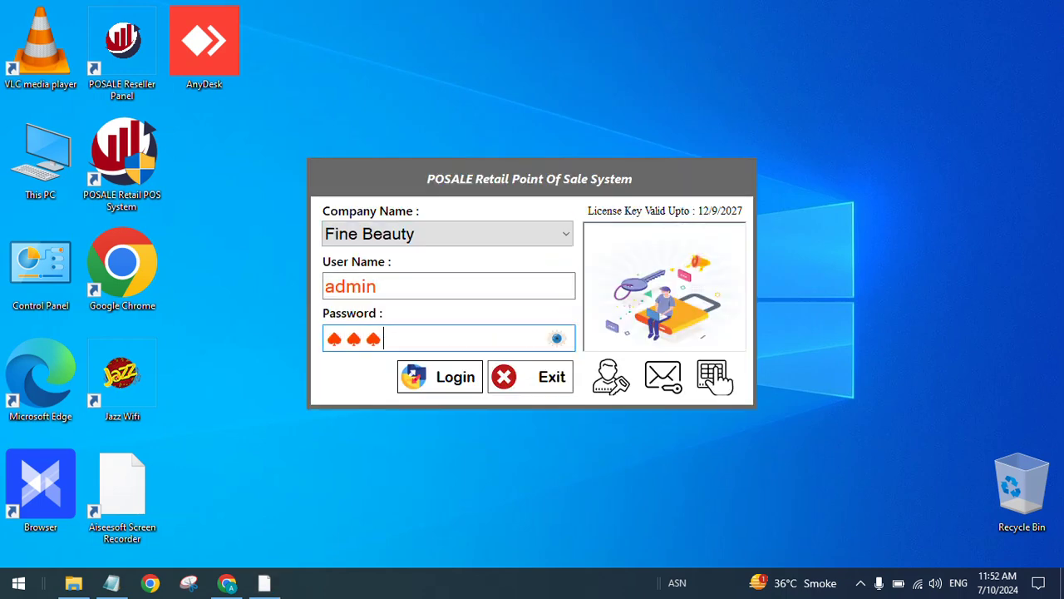
key("Return")
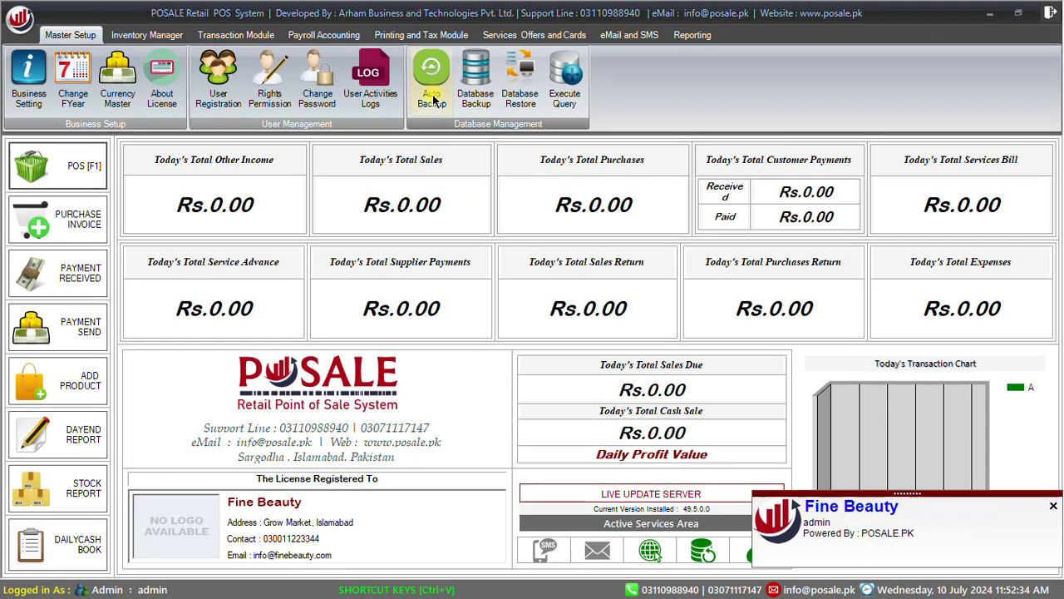
Step: Open and close a Purchase Invoice, then log out, confirming Yes
left_click(51, 238)
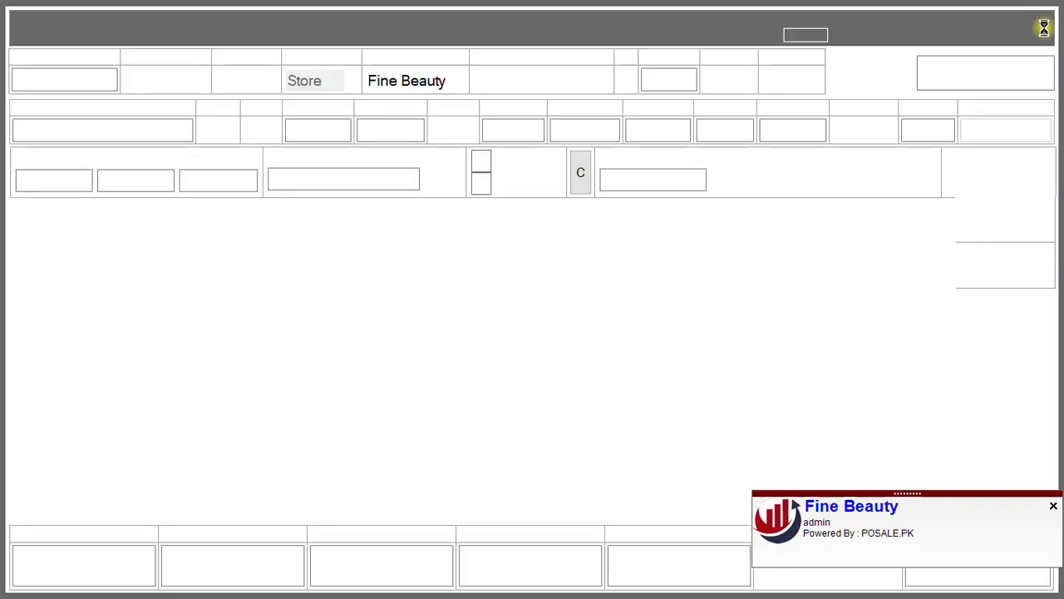
left_click(1044, 30)
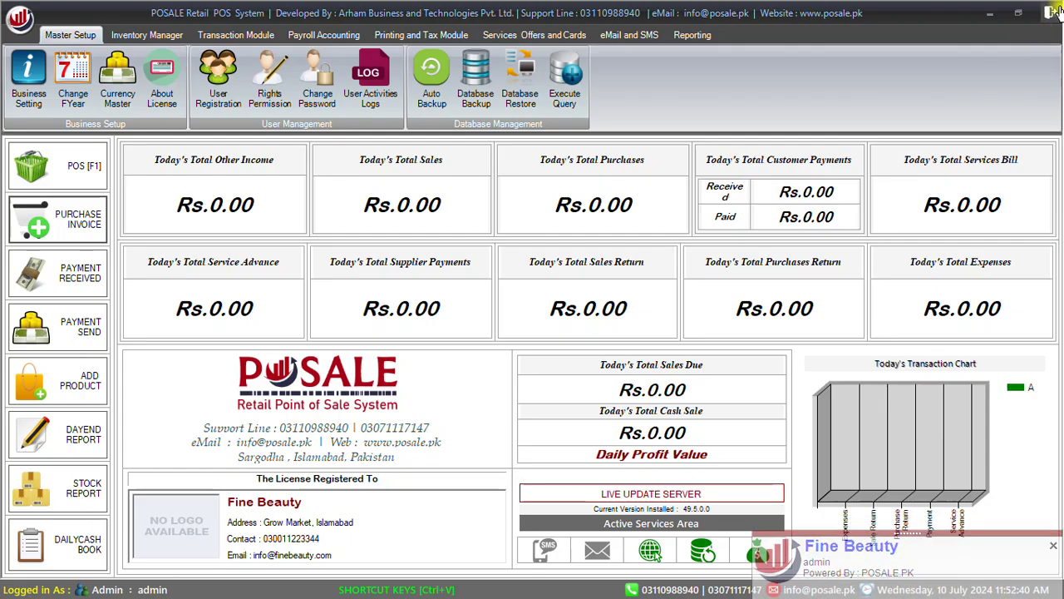
left_click(1051, 12)
left_click(564, 346)
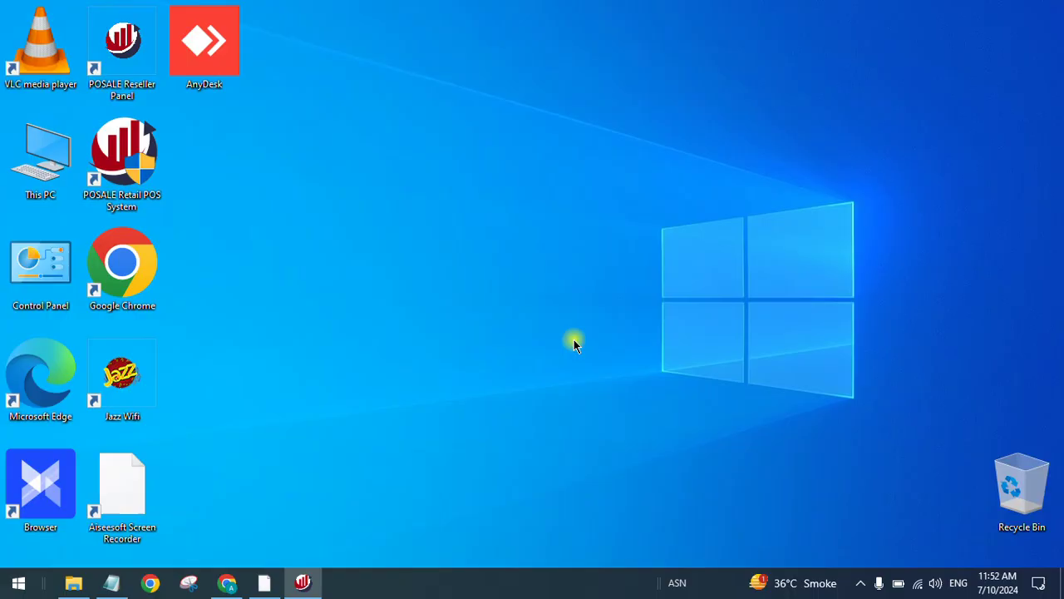
Step: Open E:\POSALE Auto Backup and widen the Name column to see both backups
double_click(47, 166)
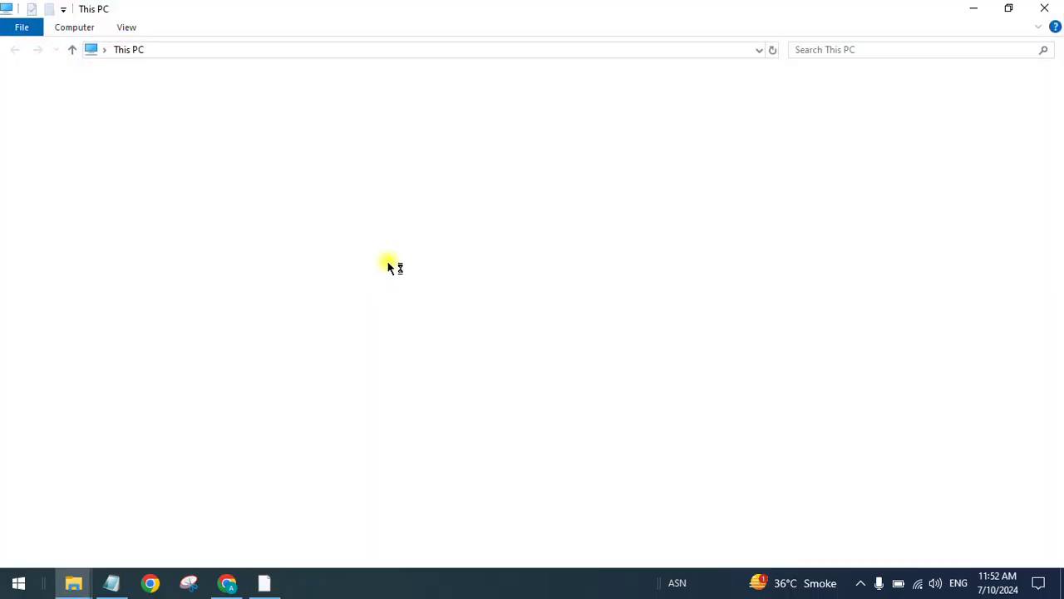
left_click(620, 207)
double_click(619, 207)
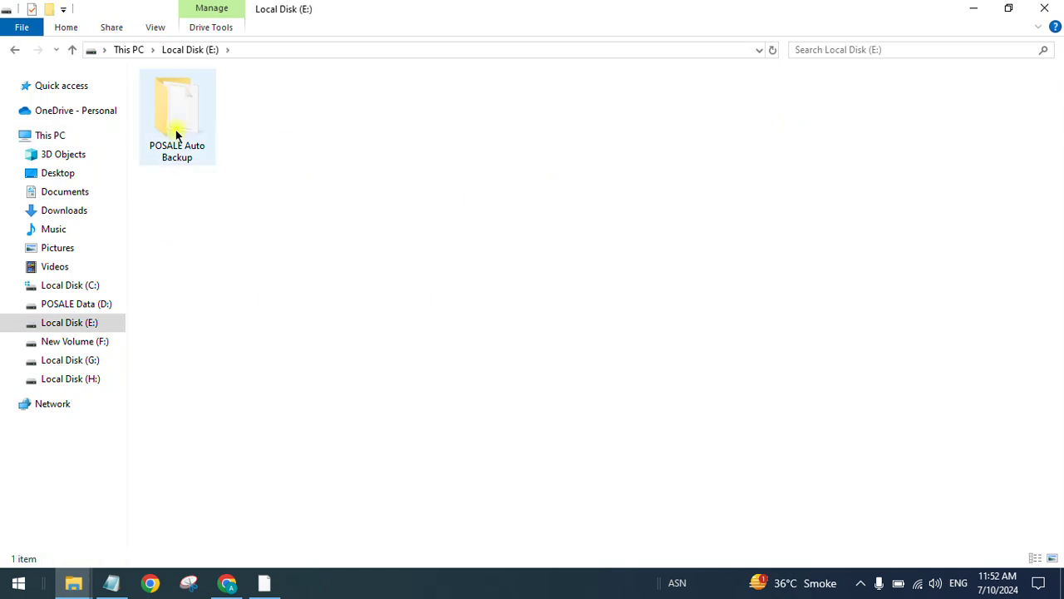
double_click(171, 131)
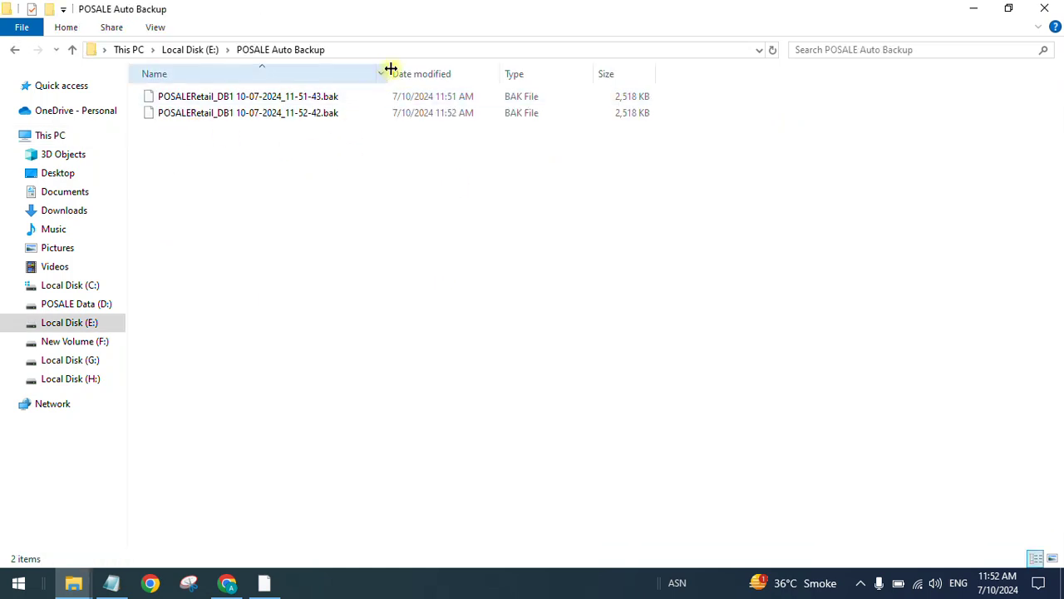
left_click_drag(389, 69, 439, 72)
left_click(306, 114)
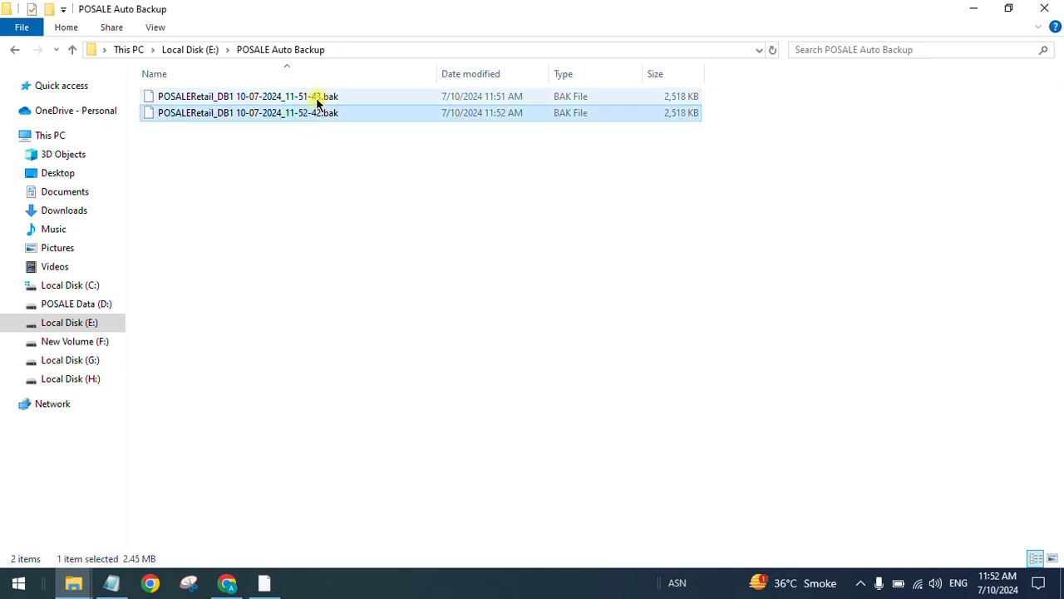
Step: Delete the older POSALERetail_DB1 10-07-2024_11-51-43.bak backup file
left_click(319, 99)
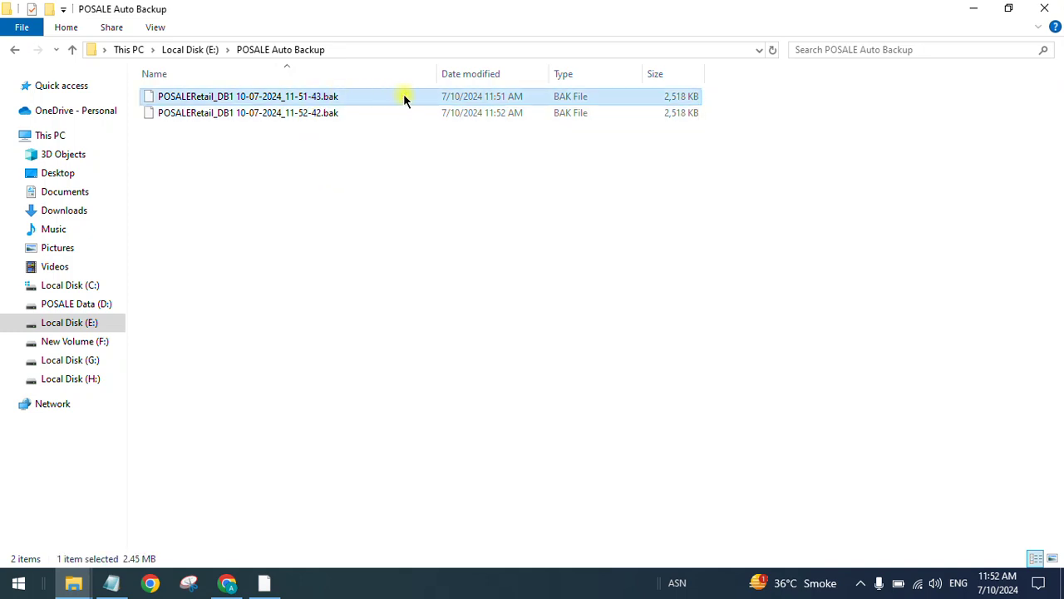
right_click(403, 97)
left_click(306, 165)
right_click(355, 96)
left_click(355, 97)
right_click(355, 96)
left_click(390, 361)
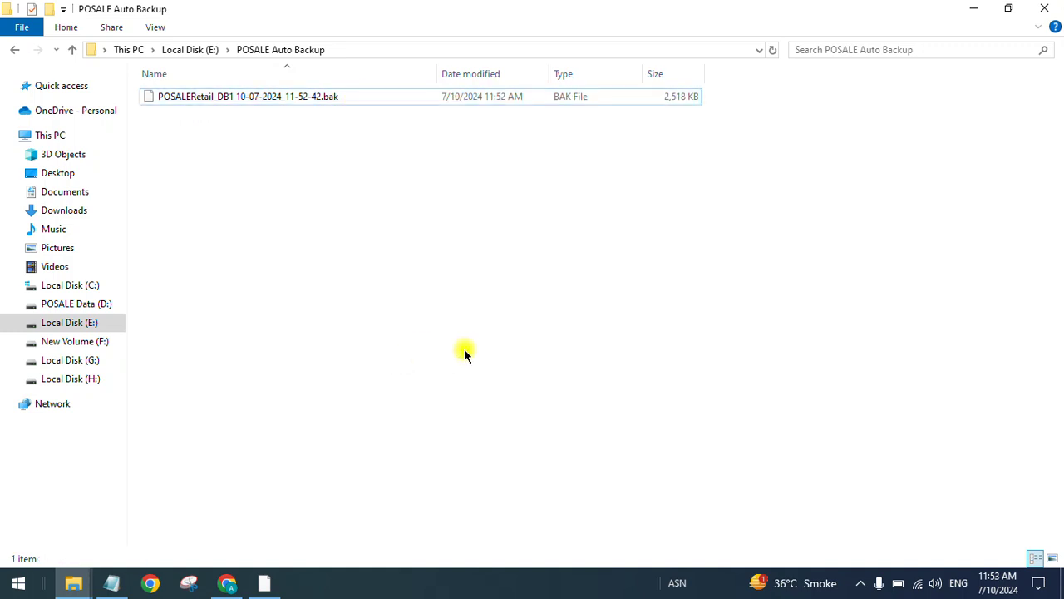
Step: Refresh the folder, close the Explorer window, and refresh the desktop
left_click(316, 98)
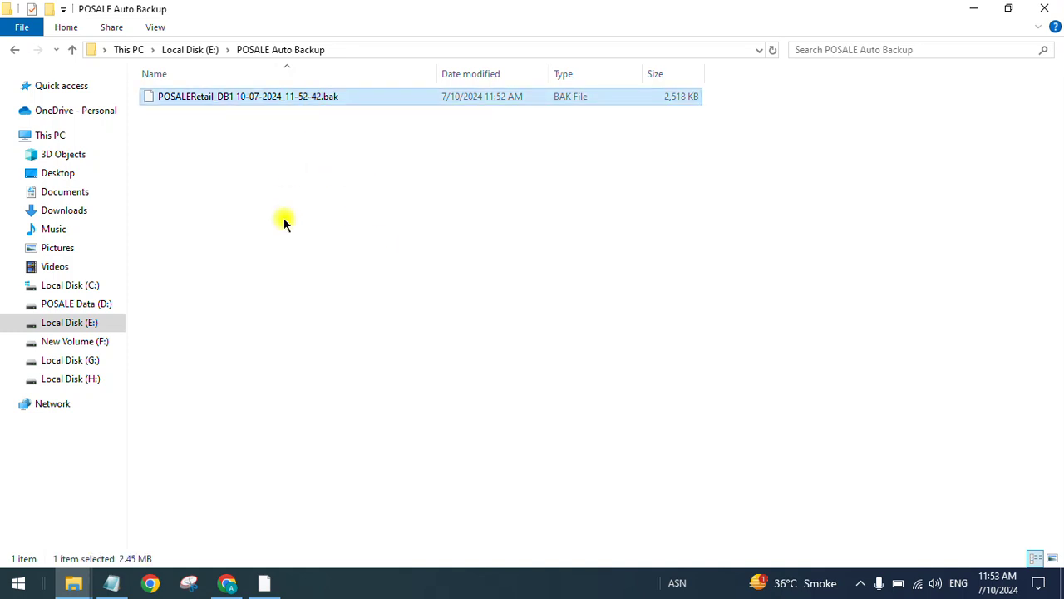
right_click(316, 244)
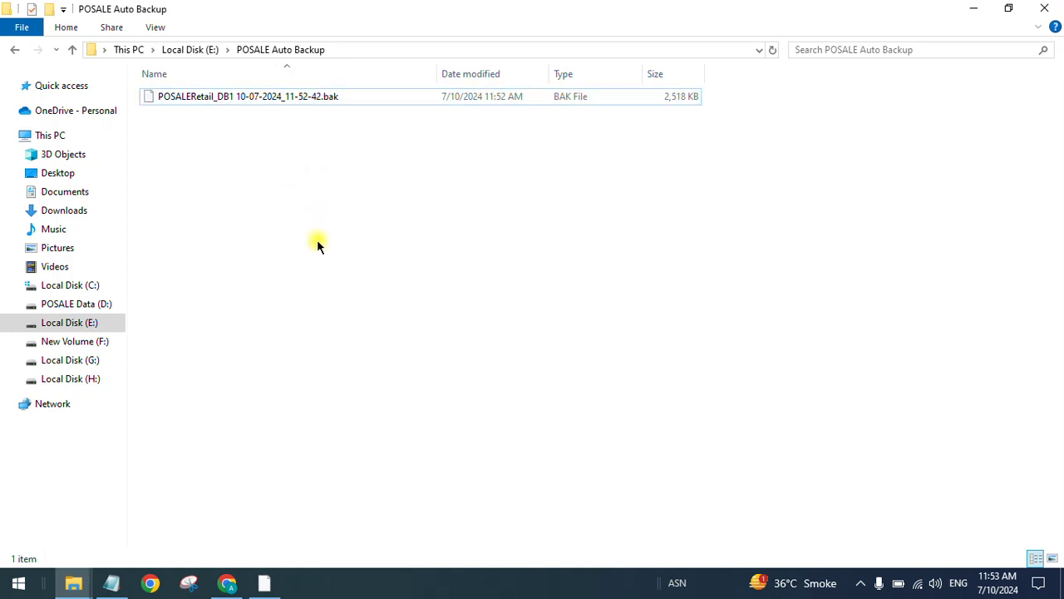
left_click(360, 304)
left_click(1046, 8)
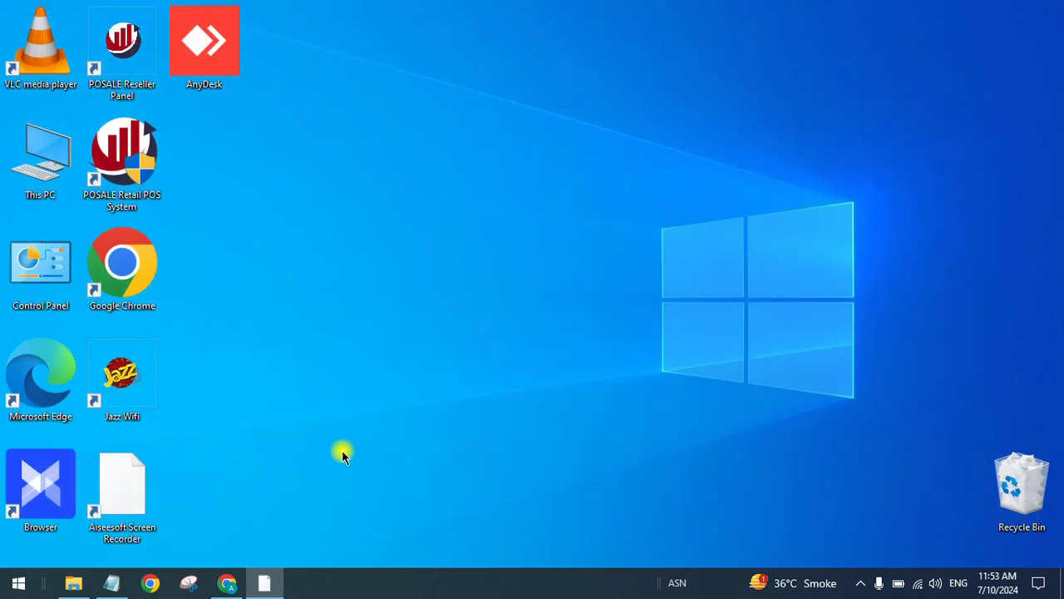
right_click(349, 227)
left_click(433, 275)
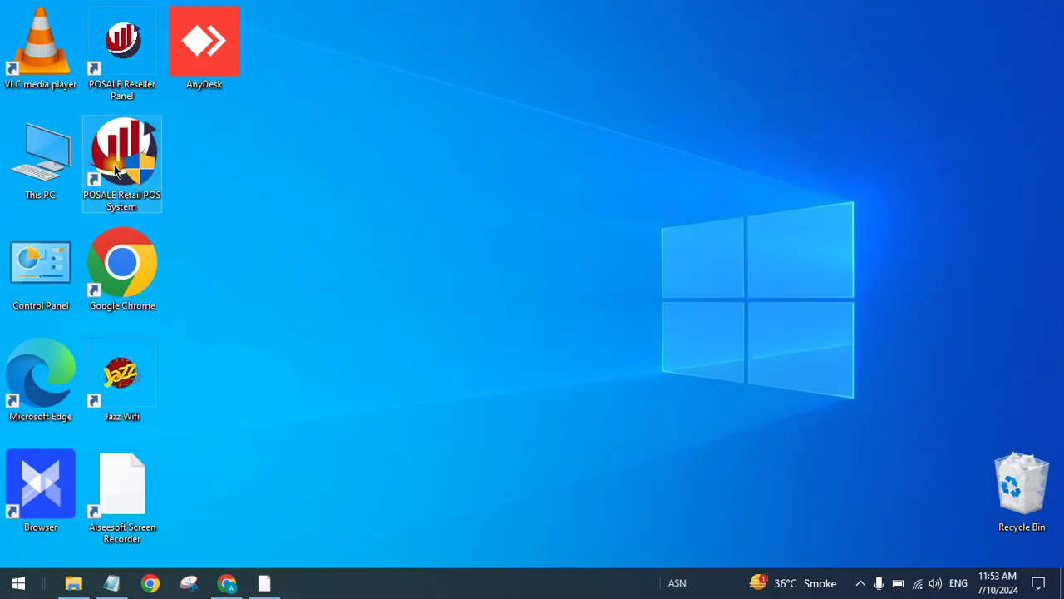
Step: Browse down the posale.pk homepage through the trusted clients and Alerts sections
left_click(227, 582)
scroll(445, 374, "down", 6)
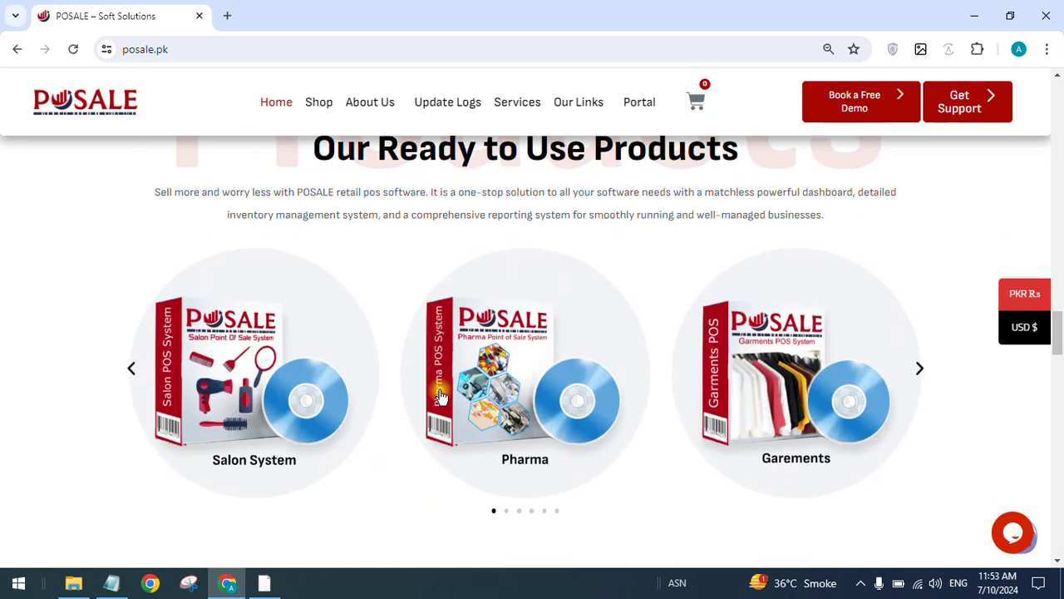
scroll(441, 398, "down", 8)
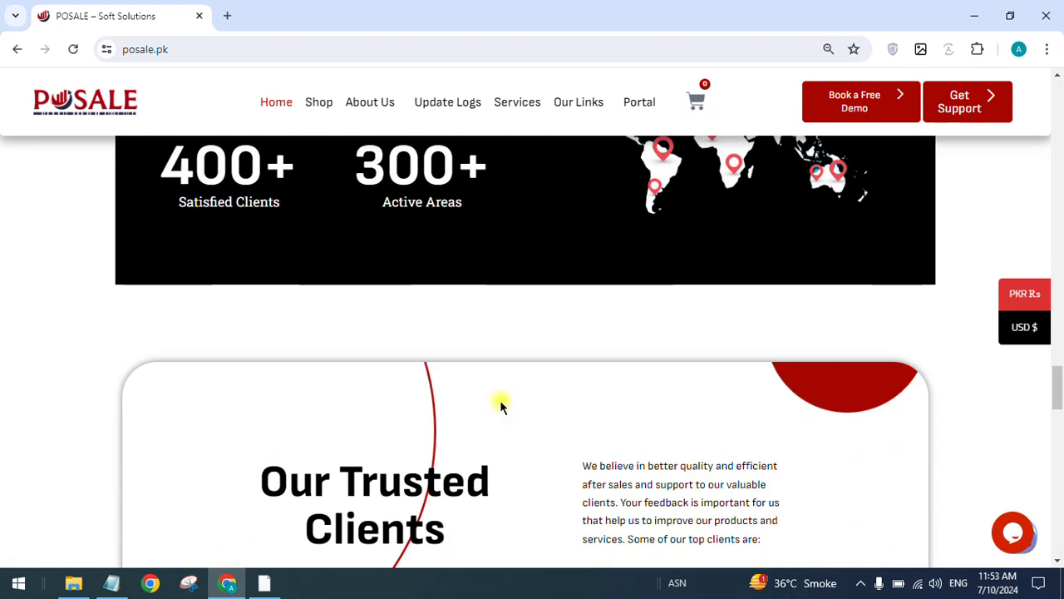
scroll(499, 406, "down", 2)
left_click(634, 340)
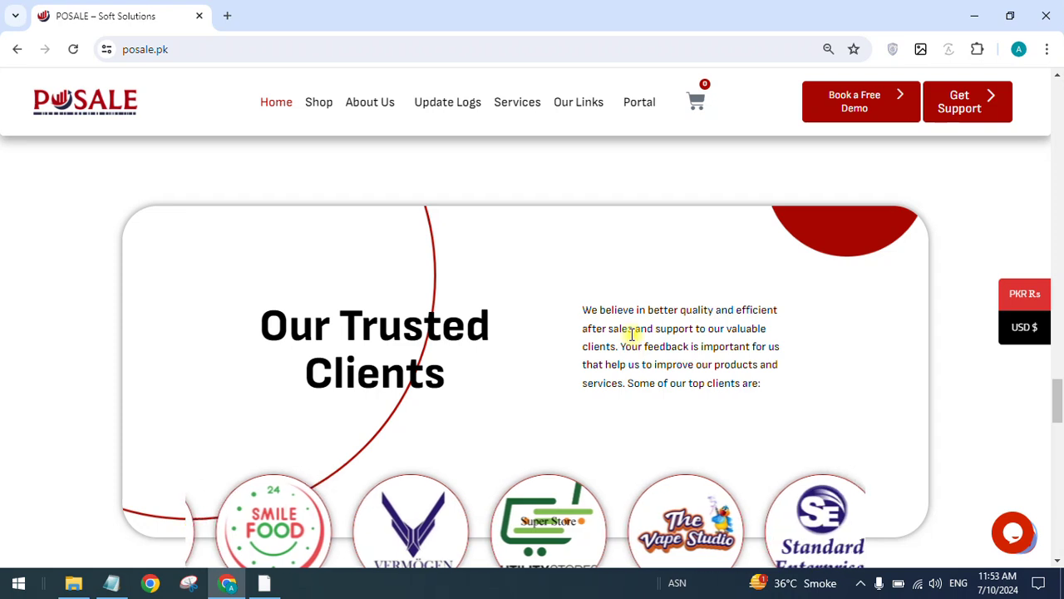
triple_click(696, 315)
left_click(666, 344)
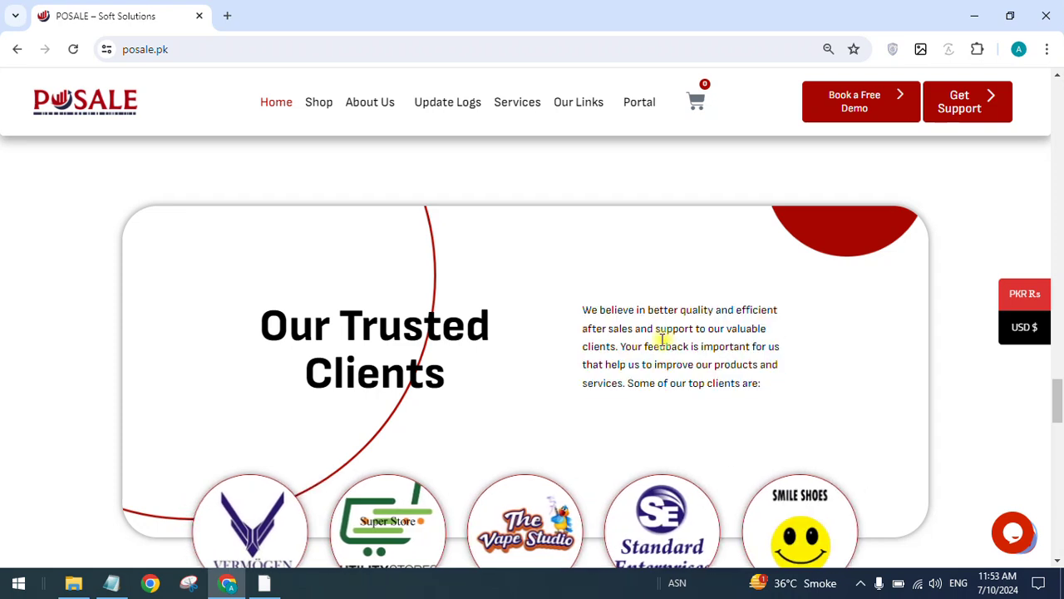
scroll(663, 333, "down", 4)
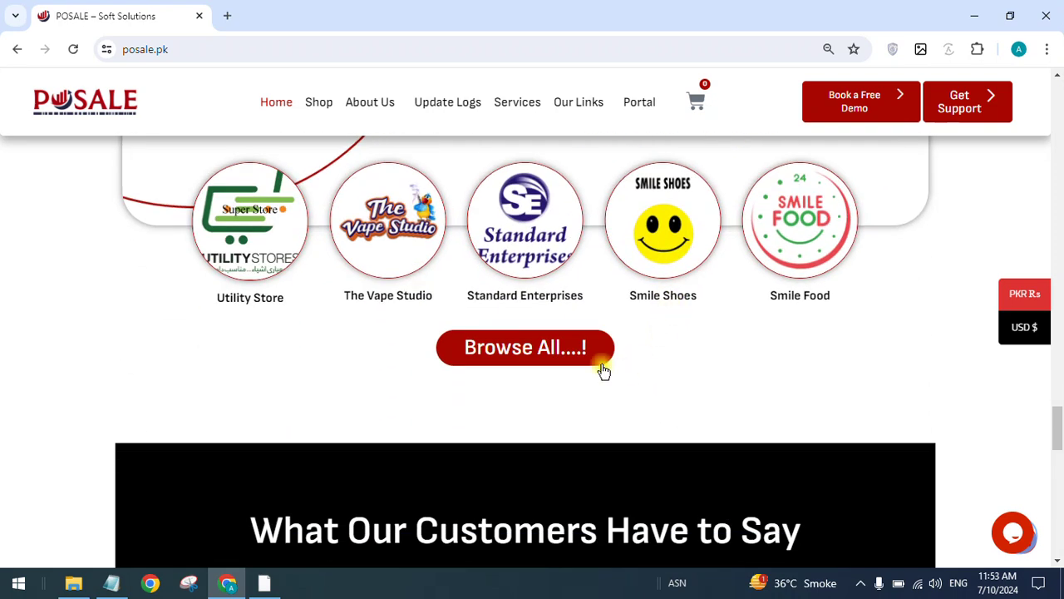
scroll(468, 358, "down", 2)
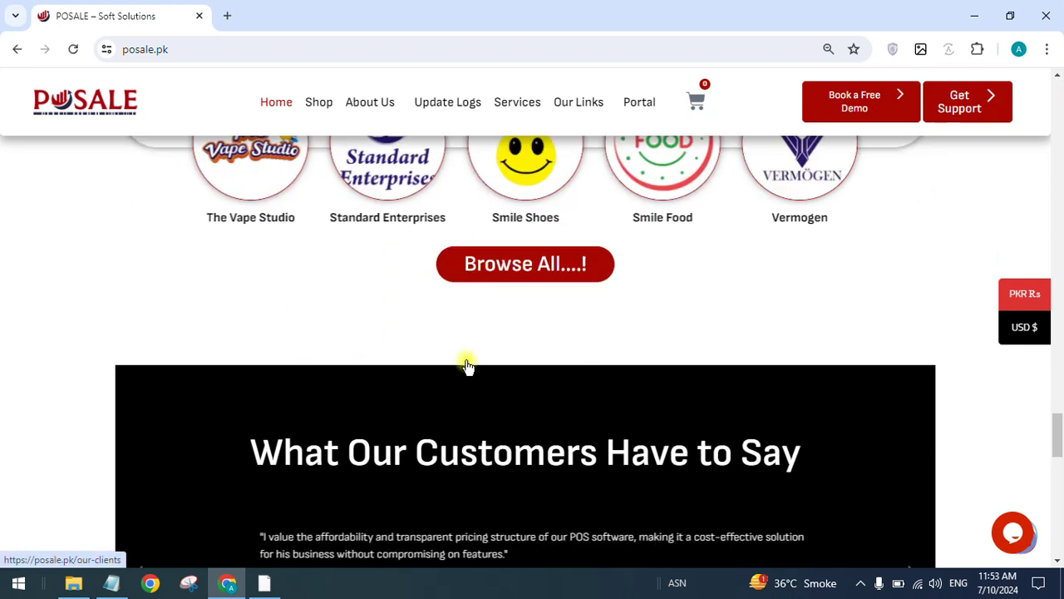
scroll(469, 365, "down", 6)
left_click_drag(325, 293, 660, 290)
left_click(646, 309)
Step: Scroll further down, then return to the top and highlight the UAN support number
scroll(635, 323, "down", 4)
scroll(635, 324, "down", 2)
scroll(637, 319, "down", 1)
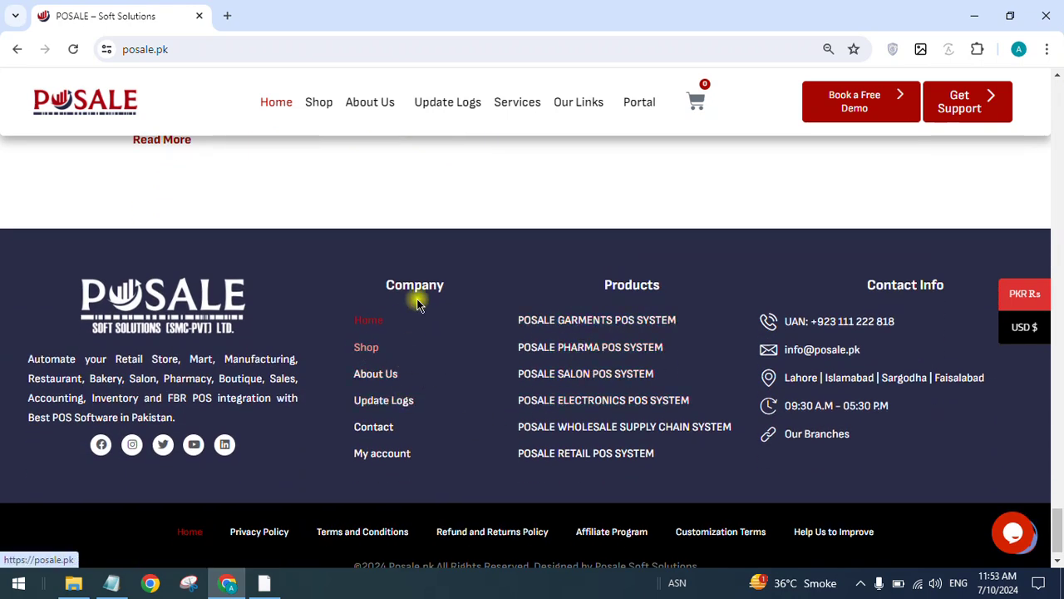
scroll(605, 295, "up", 15)
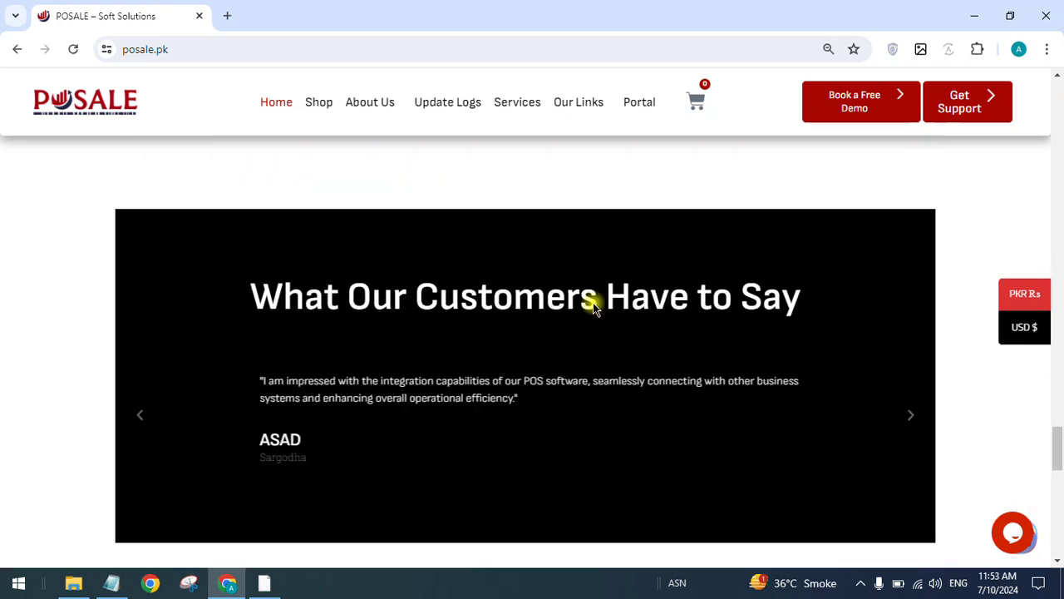
scroll(591, 308, "up", 15)
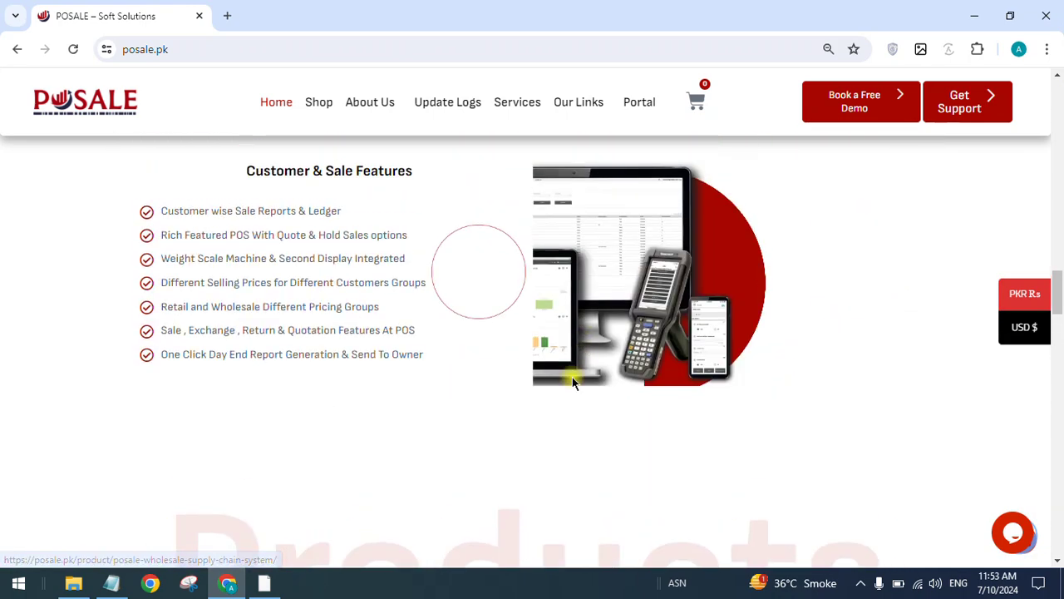
scroll(557, 408, "up", 10)
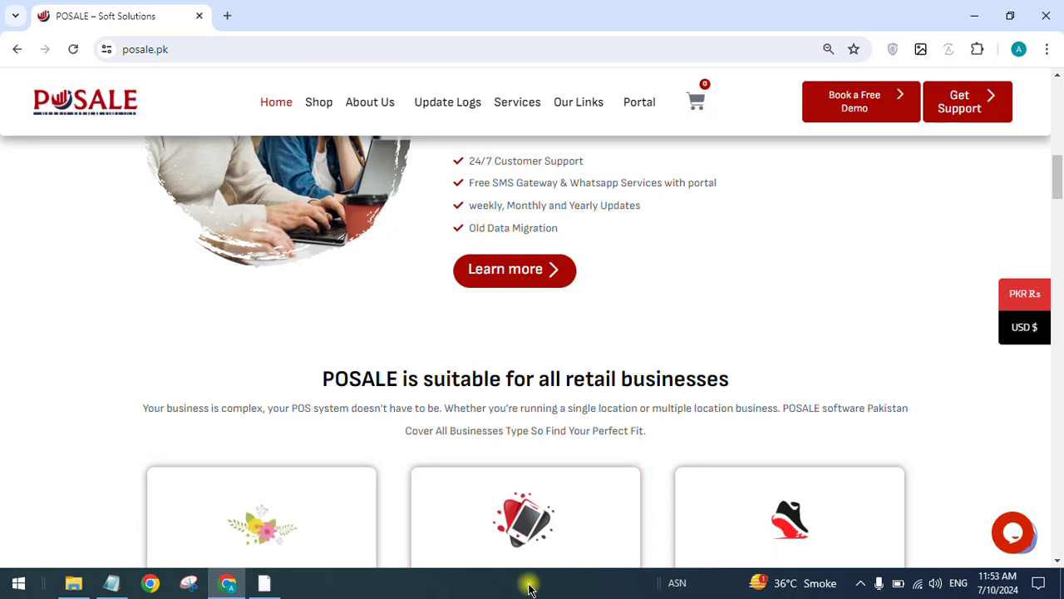
scroll(499, 366, "up", 6)
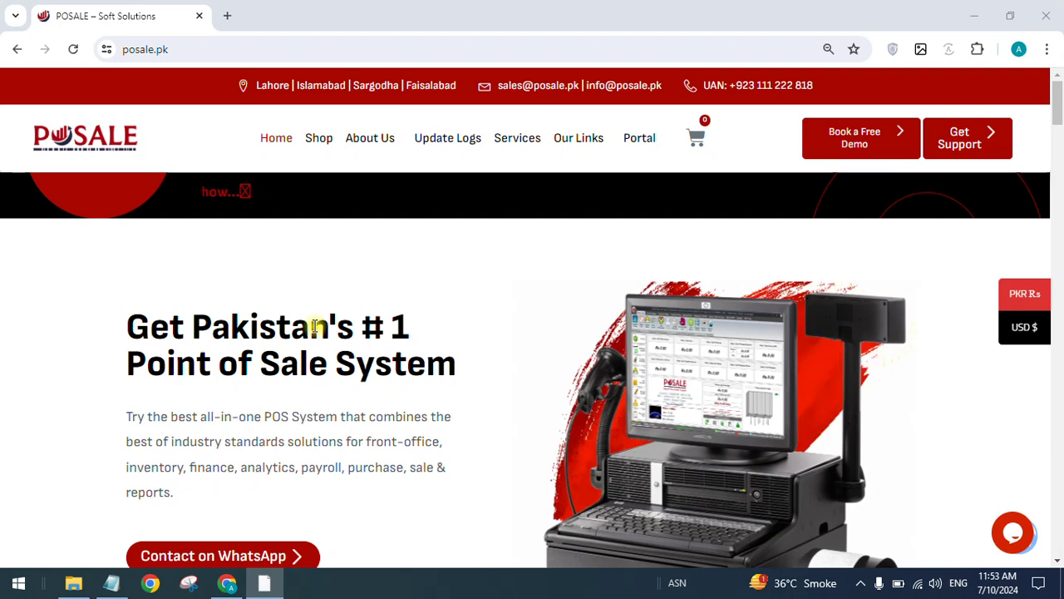
left_click_drag(823, 85, 728, 91)
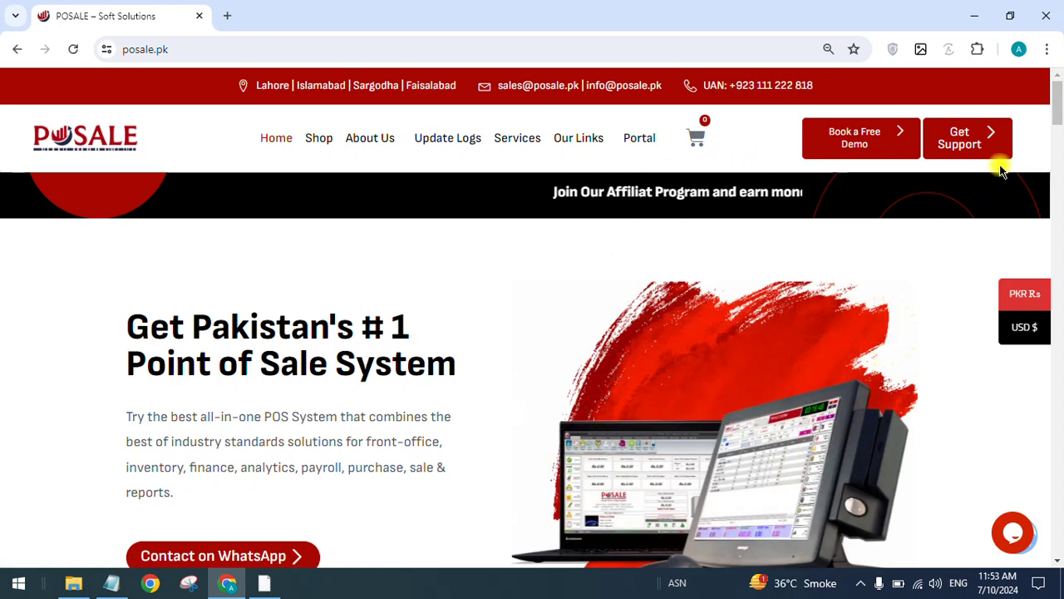
Step: Open Get Support's desk.posalesoftsolutions.com page in a new tab and select its web address
left_click(963, 142)
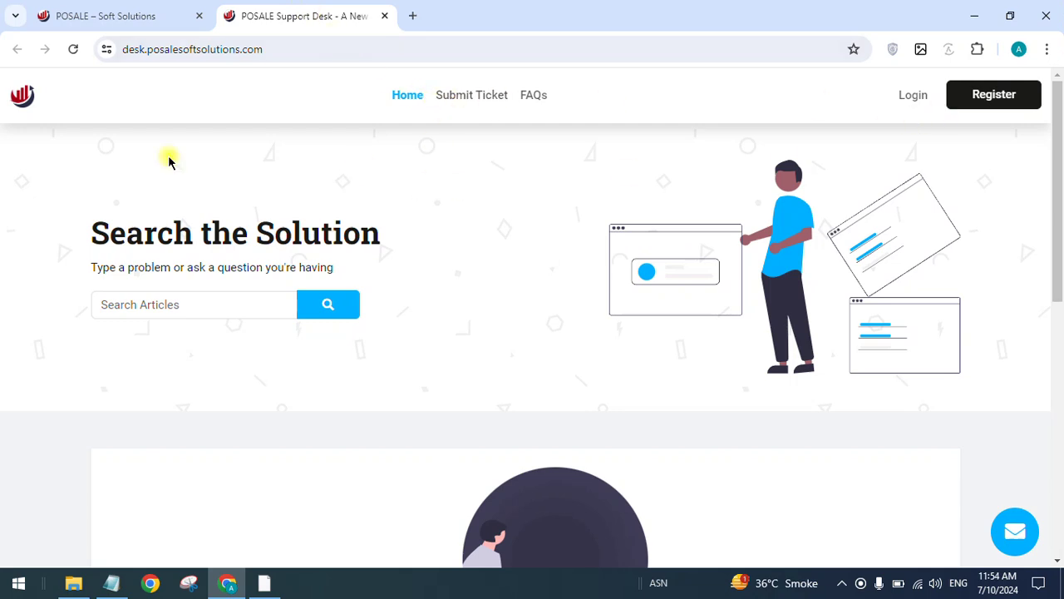
left_click(292, 45)
left_click(246, 111)
left_click(314, 52)
Step: Go back to the POSALE – Soft Solutions tab and read the retail businesses paragraph
left_click(135, 13)
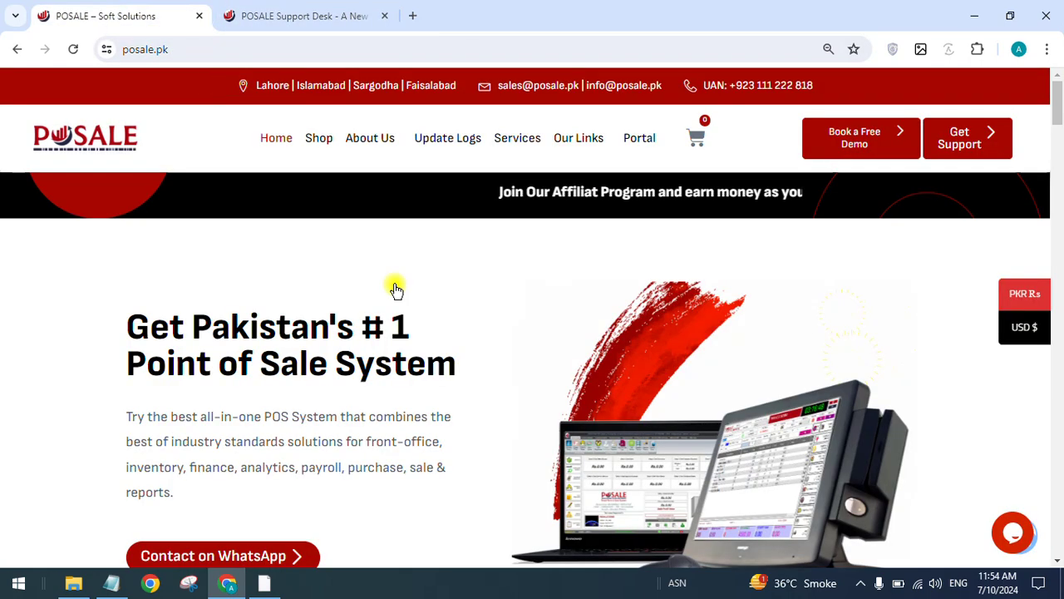
scroll(405, 368, "down", 10)
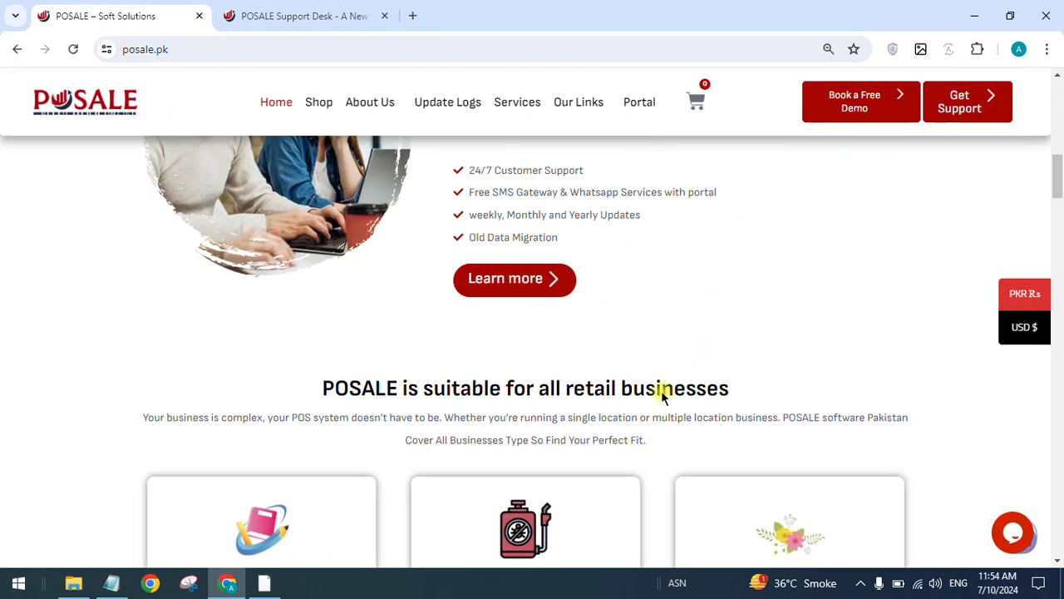
scroll(636, 406, "down", 3)
scroll(634, 408, "up", 1)
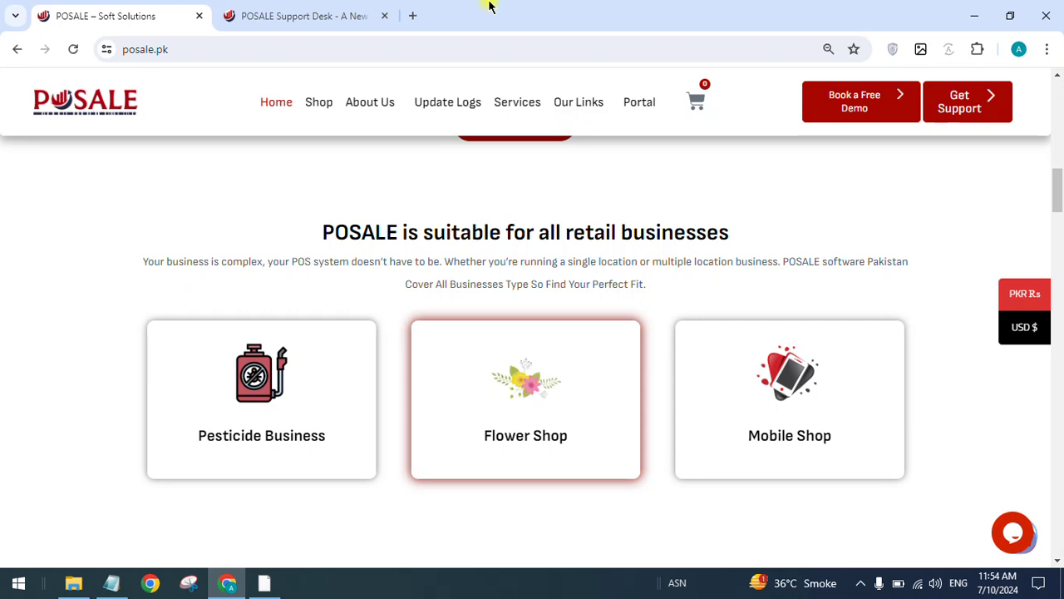
scroll(632, 268, "down", 1)
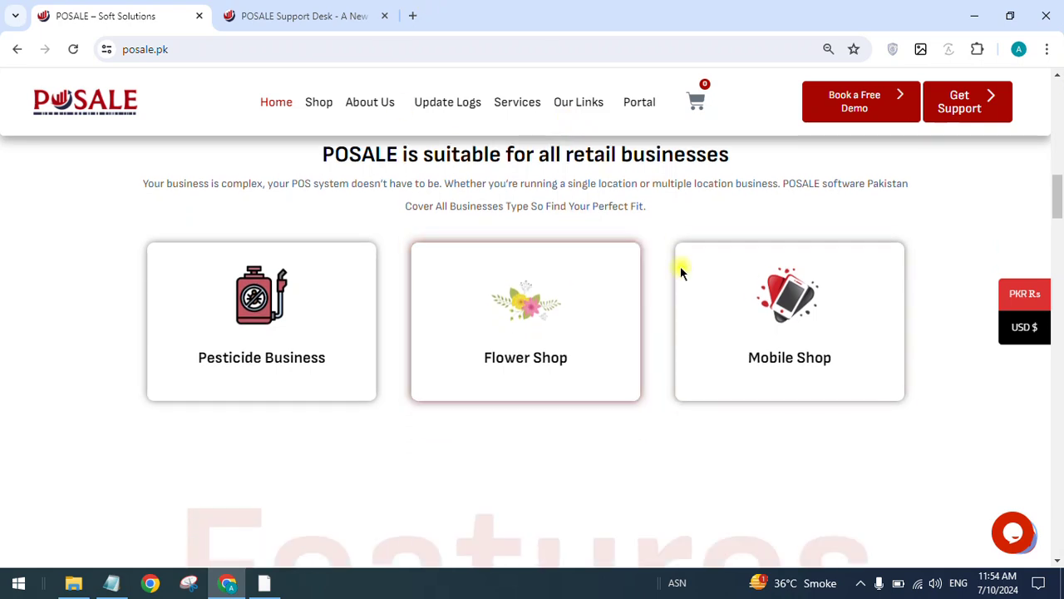
triple_click(522, 205)
left_click(508, 205)
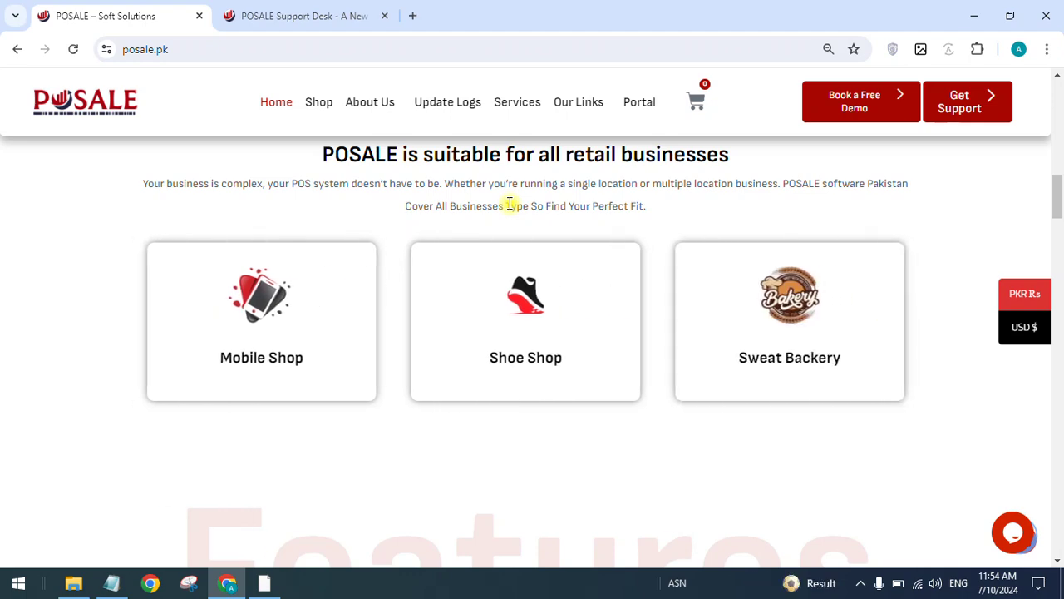
Step: Scroll down to the Our Ready to Use Products carousel and highlight its heading
scroll(549, 399, "down", 10)
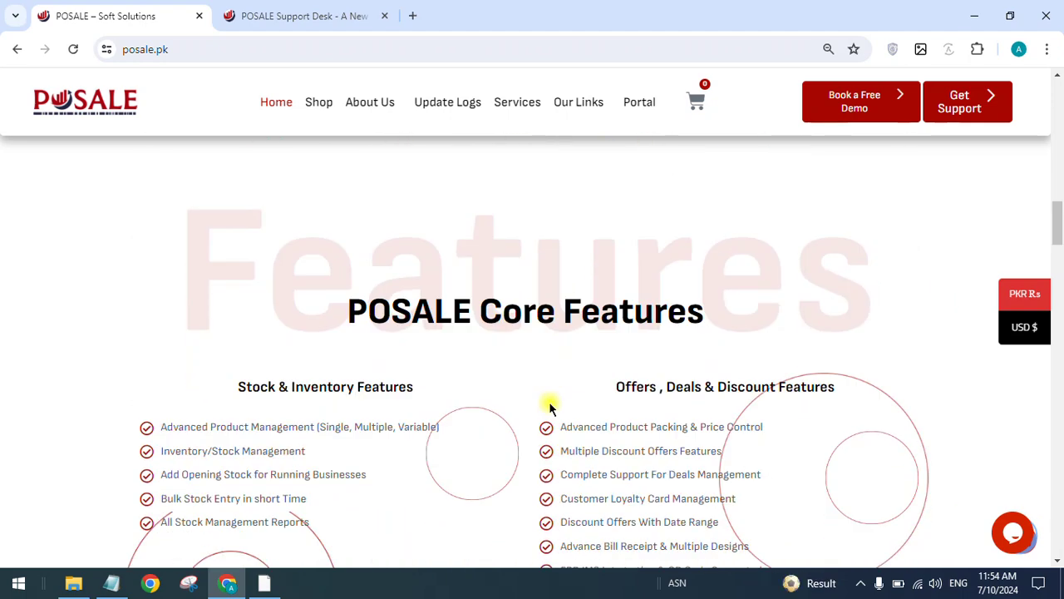
scroll(549, 399, "down", 10)
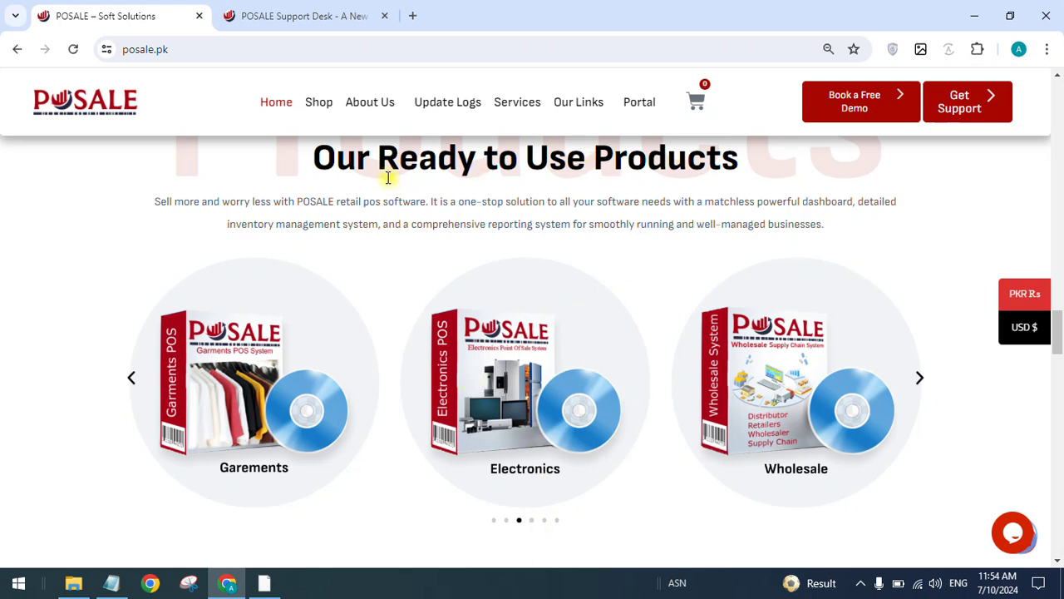
left_click_drag(319, 168, 676, 170)
triple_click(662, 172)
left_click(555, 174)
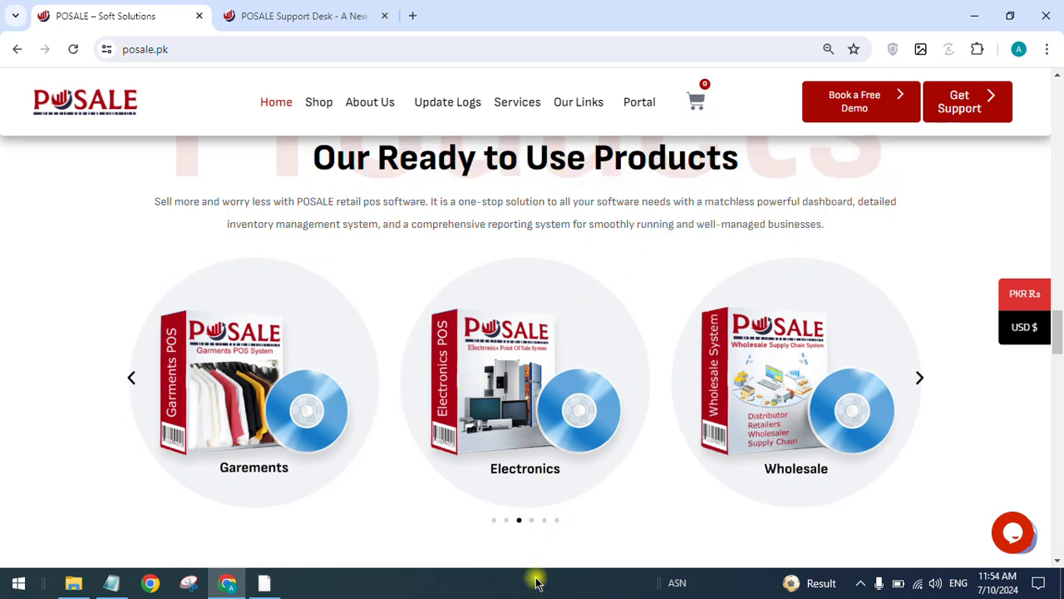